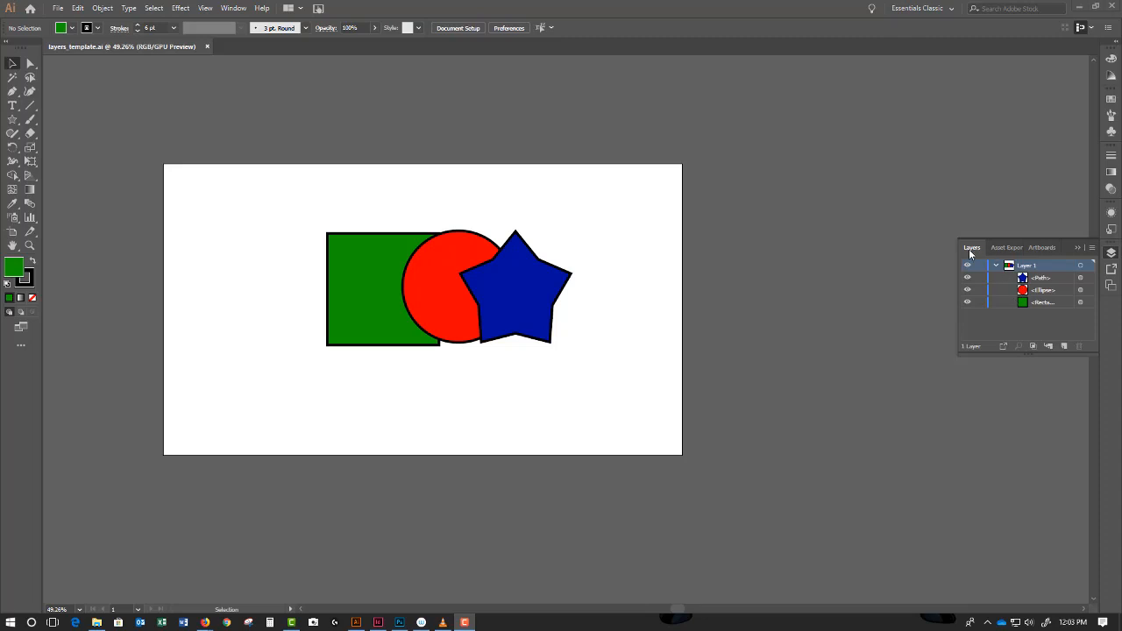
- Detach the Layers panel so it floats beside the artboard, and collapse the leftover docked panel group
{"action": "left_click_drag", "start_coordinate": [971, 248], "coordinate": [784, 163]}
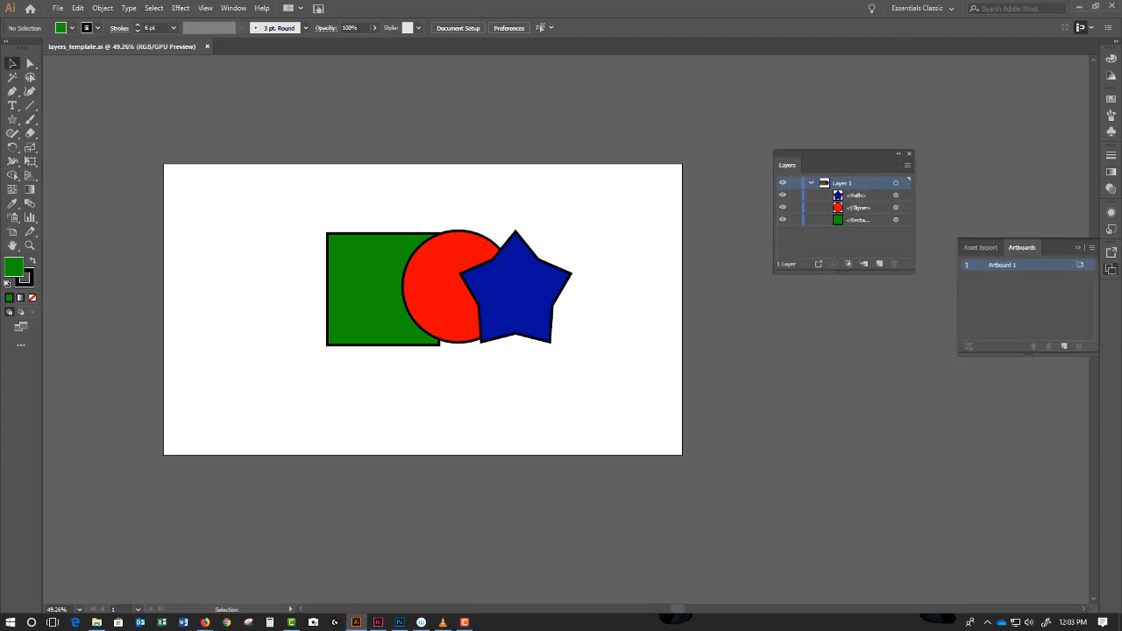
{"action": "left_click", "coordinate": [1079, 248]}
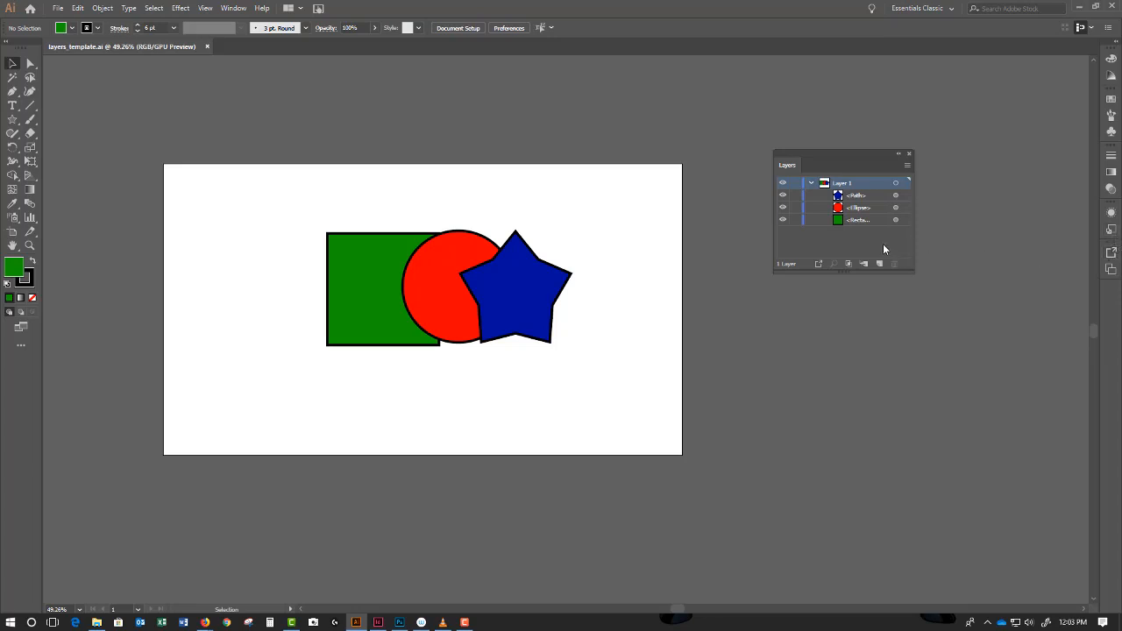
- Hide and reshow Layer 1, and unlock its star, ellipse and rectangle objects
{"action": "left_click", "coordinate": [783, 183], "text": "ctrl"}
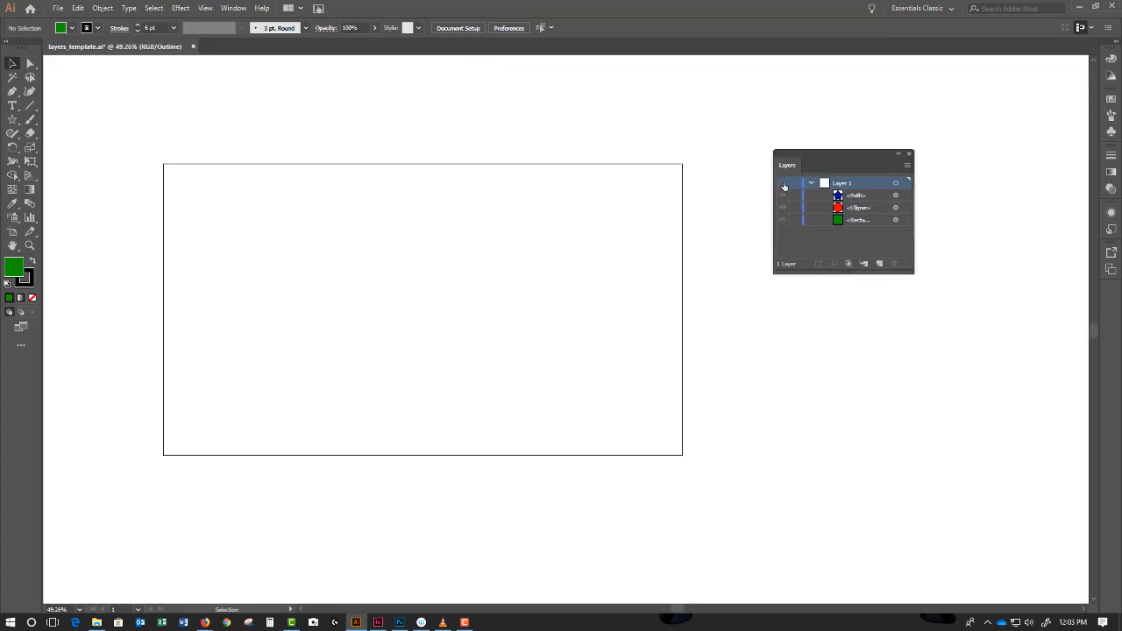
{"action": "left_click", "coordinate": [784, 185], "text": "ctrl"}
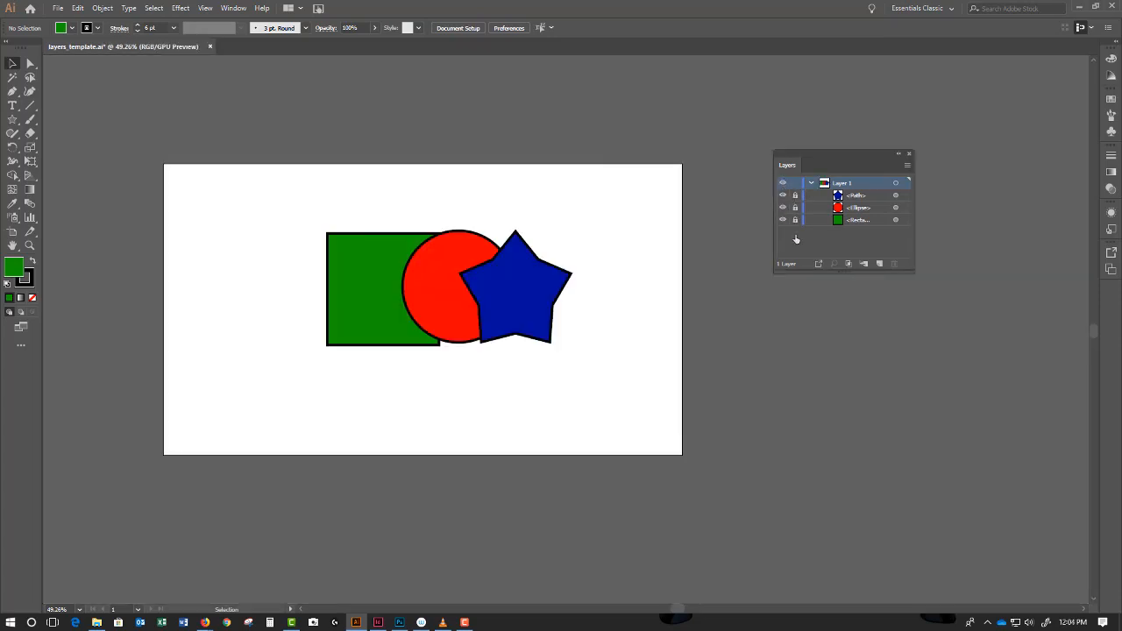
{"action": "left_click_drag", "start_coordinate": [795, 224], "coordinate": [796, 195]}
- Select the star, the circle and the square on the artboard, comparing them with the entries nested under Layer 1
{"action": "left_click", "coordinate": [514, 289]}
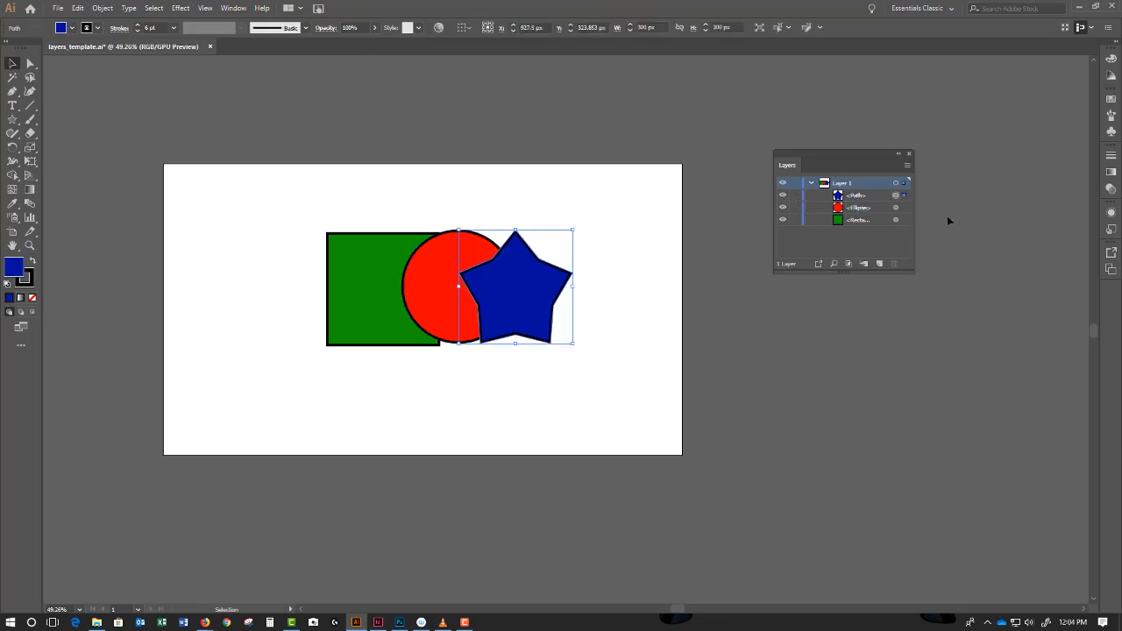
{"action": "left_click", "coordinate": [867, 198]}
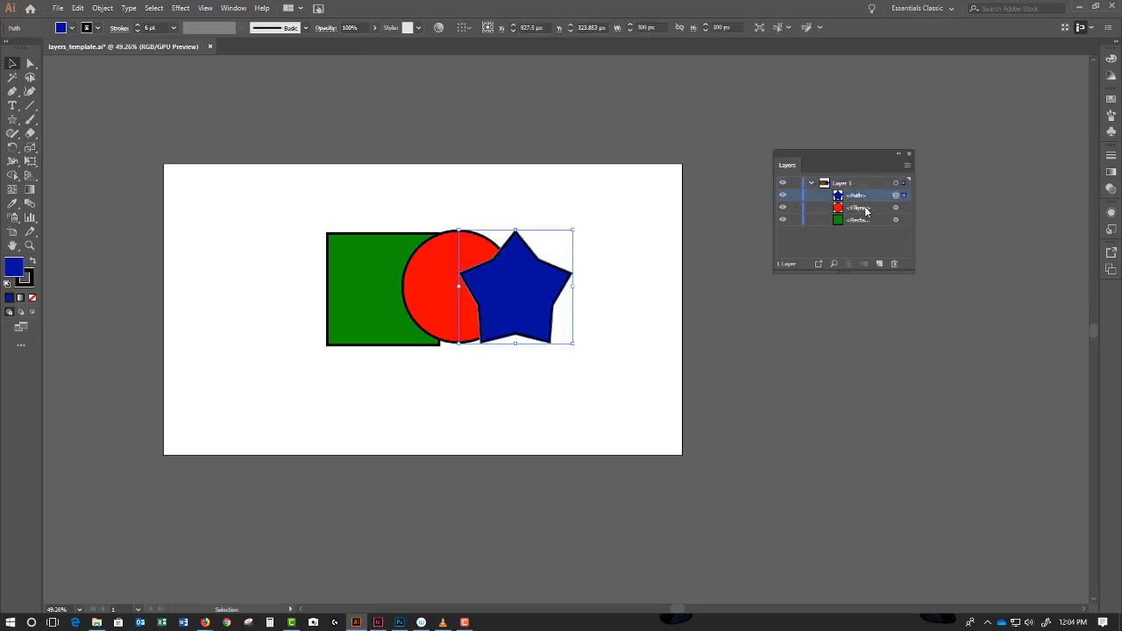
{"action": "left_click", "coordinate": [867, 209]}
{"action": "left_click", "coordinate": [866, 221]}
{"action": "left_click", "coordinate": [868, 209]}
{"action": "left_click", "coordinate": [866, 185]}
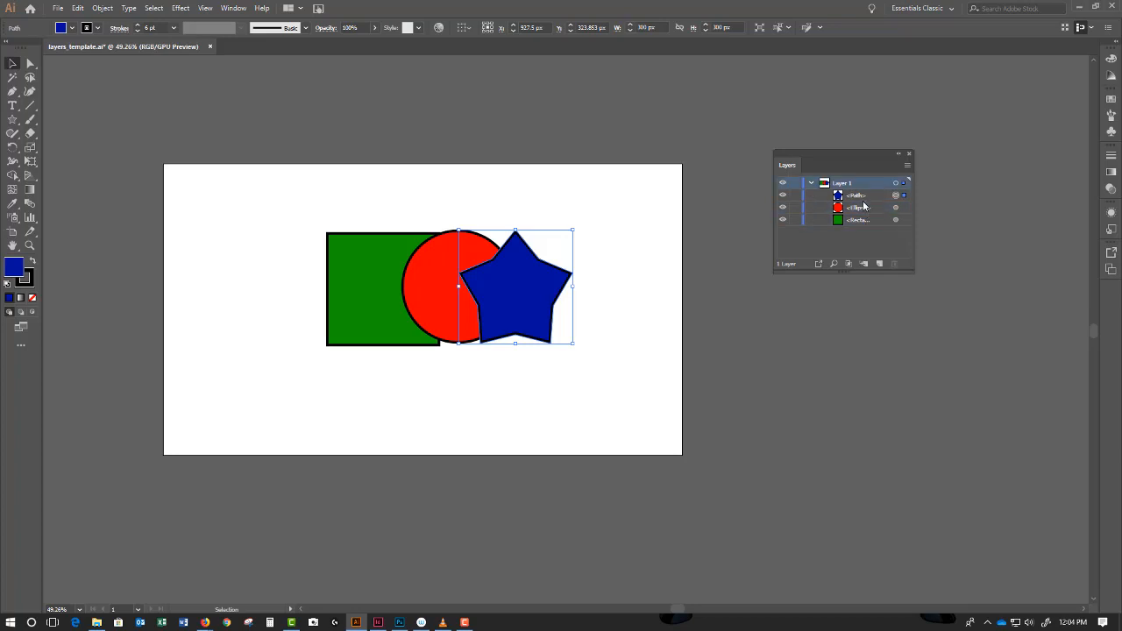
{"action": "left_click", "coordinate": [865, 198]}
{"action": "left_click", "coordinate": [865, 219]}
{"action": "left_click", "coordinate": [865, 198]}
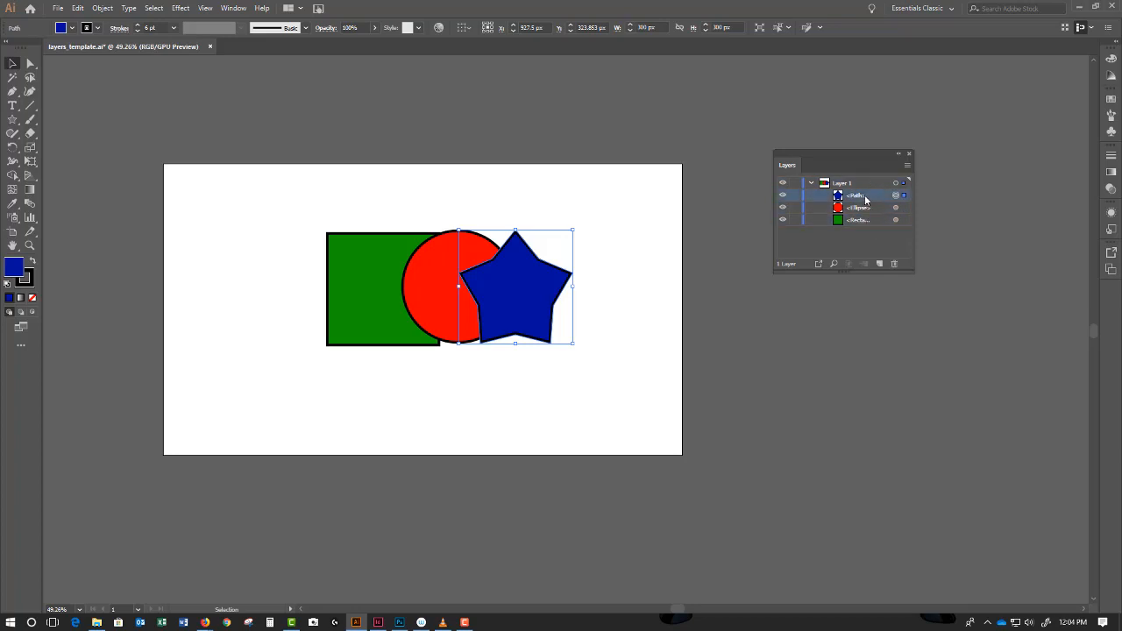
{"action": "left_click", "coordinate": [865, 185]}
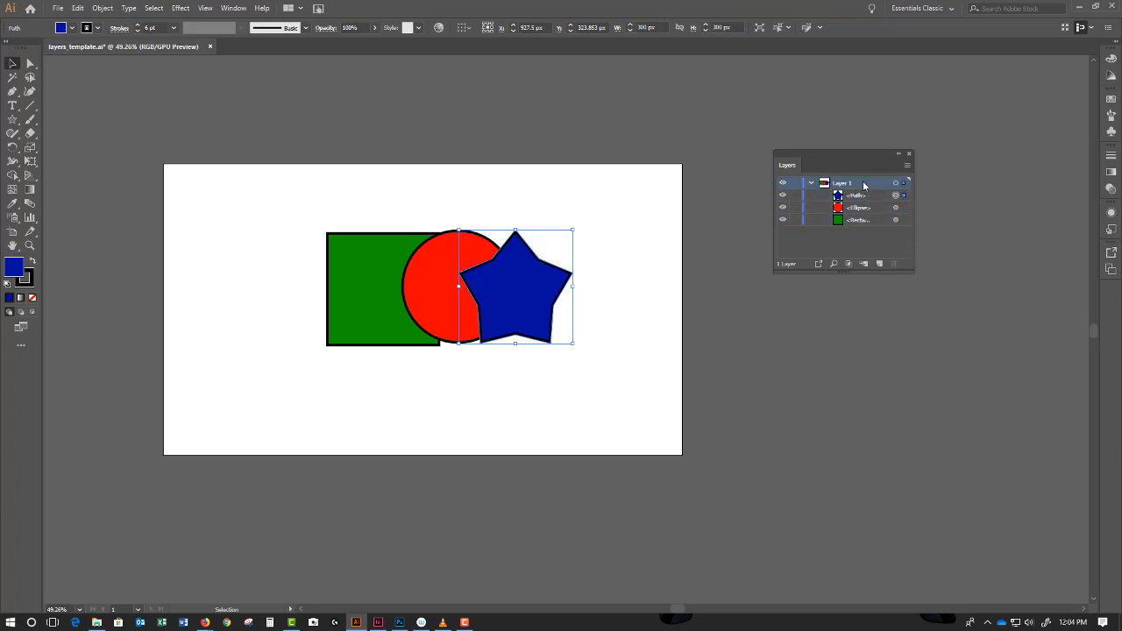
{"action": "left_click", "coordinate": [413, 293]}
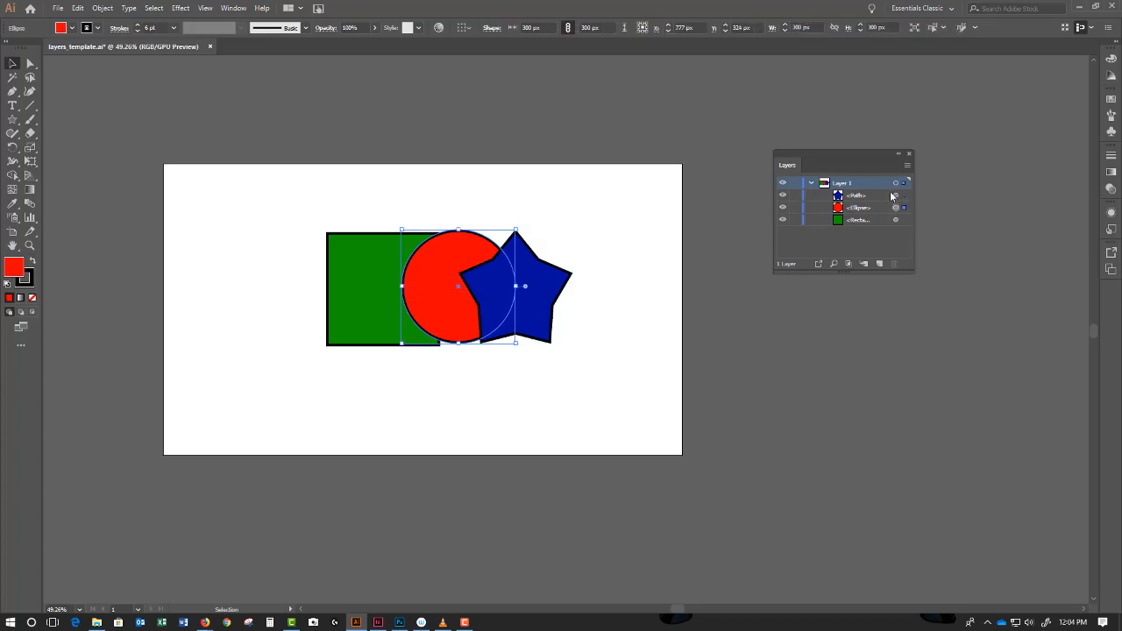
{"action": "left_click", "coordinate": [367, 275]}
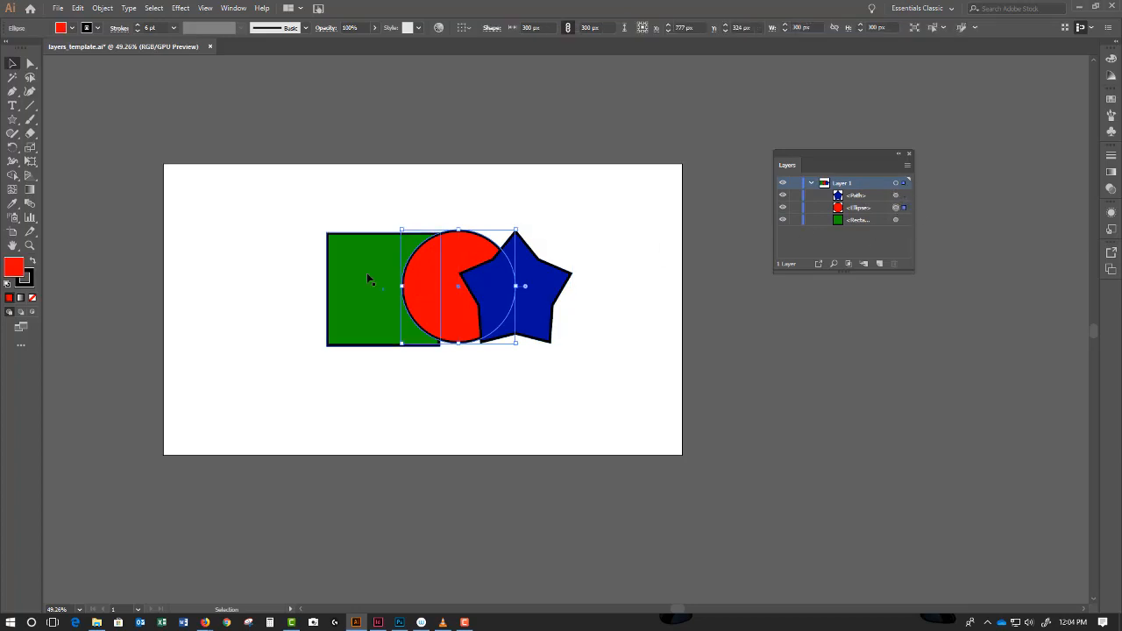
- Open Layer 1's options, move the dialog clear of the artwork, and switch Template on and off again
{"action": "double_click", "coordinate": [854, 184]}
{"action": "left_click_drag", "start_coordinate": [561, 235], "coordinate": [745, 328]}
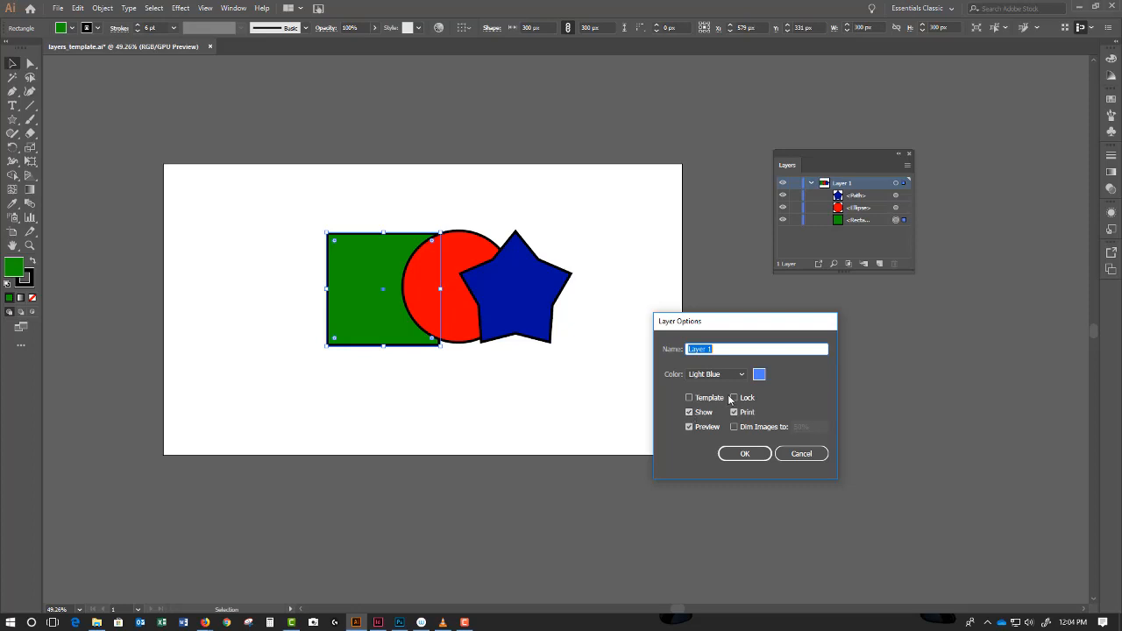
{"action": "left_click", "coordinate": [689, 398]}
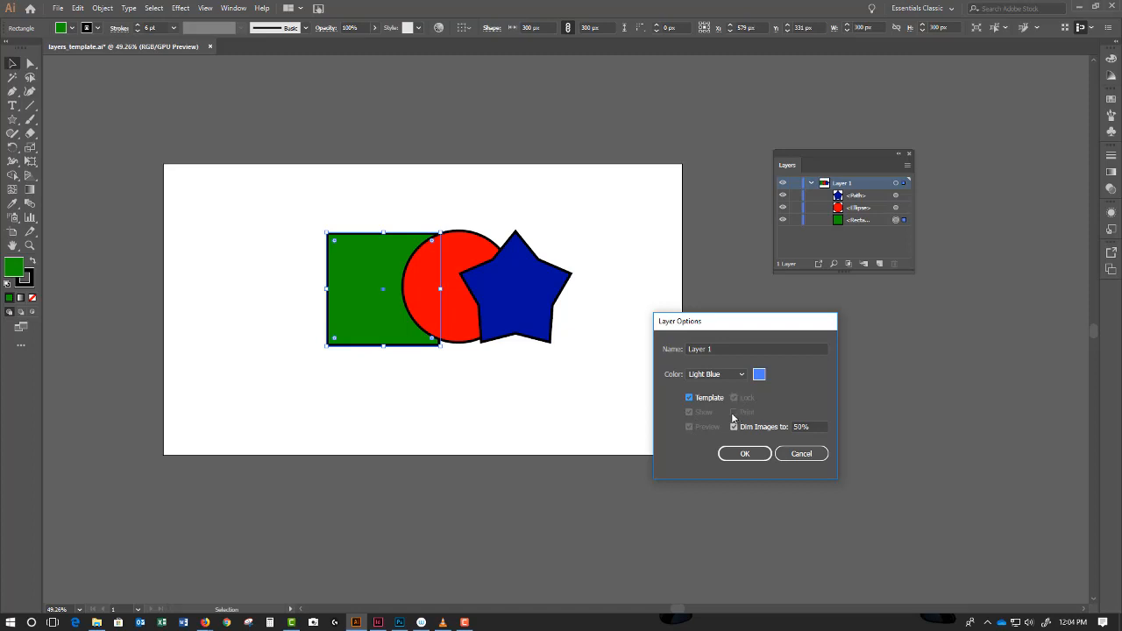
{"action": "left_click", "coordinate": [739, 377]}
{"action": "left_click", "coordinate": [739, 378]}
{"action": "left_click", "coordinate": [689, 398]}
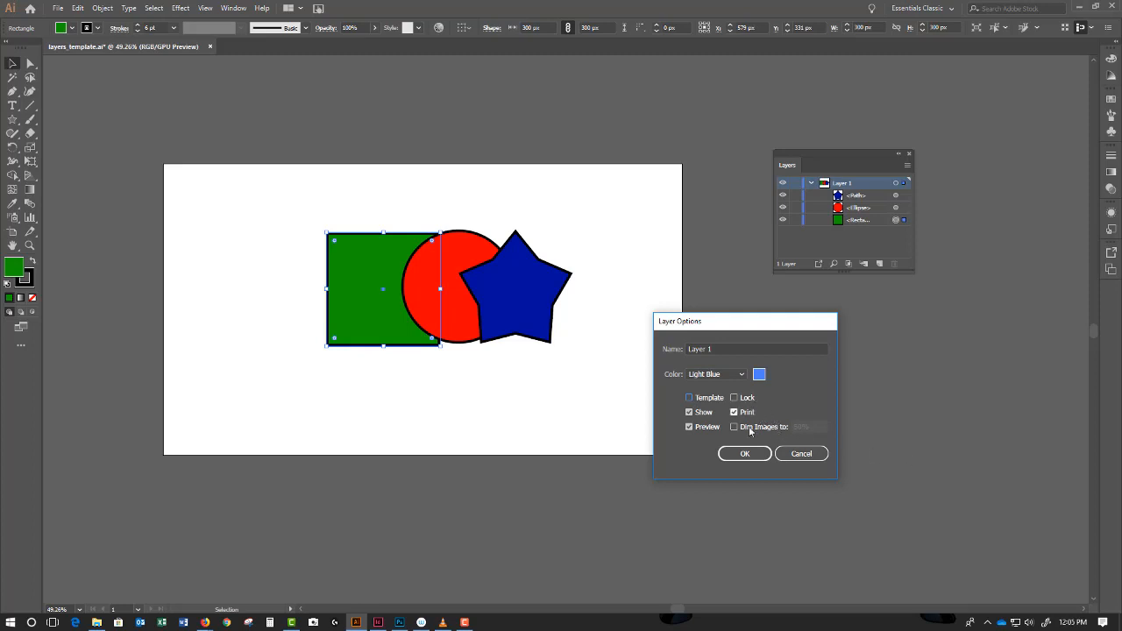
- Toggle Show and Preview off and on in Layer 1's options, and accept the dialog with both enabled
{"action": "left_click", "coordinate": [687, 424]}
{"action": "left_click", "coordinate": [689, 410]}
{"action": "left_click", "coordinate": [688, 410]}
{"action": "left_click", "coordinate": [689, 412]}
{"action": "left_click", "coordinate": [689, 412]}
{"action": "left_click", "coordinate": [689, 426]}
{"action": "left_click", "coordinate": [689, 427]}
{"action": "left_click", "coordinate": [747, 455]}
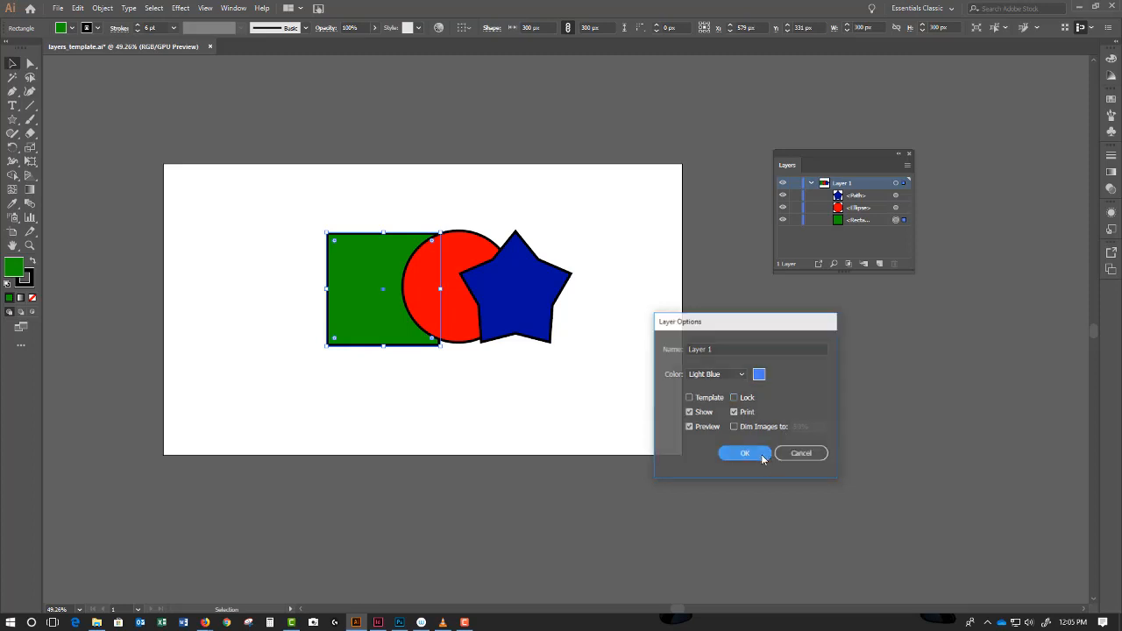
- Hide and reshow all of Layer 1's artwork twice
{"action": "left_click", "coordinate": [783, 186]}
{"action": "left_click", "coordinate": [784, 187]}
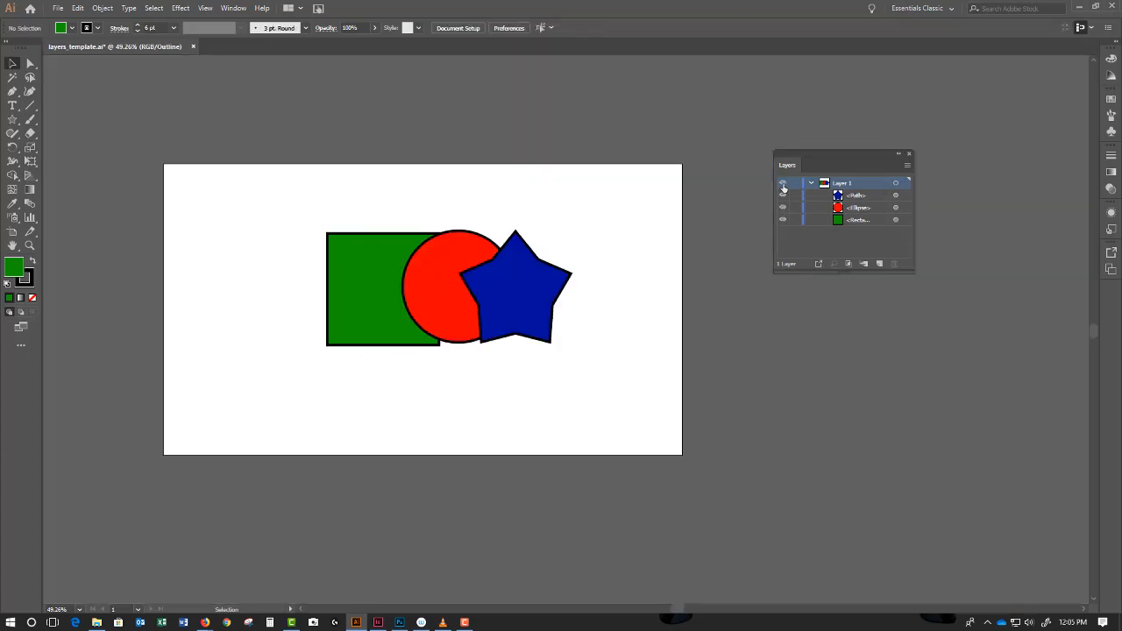
{"action": "left_click", "coordinate": [784, 186]}
{"action": "left_click", "coordinate": [784, 186]}
- Repeatedly hide and reshow only the blue star path inside Layer 1, leaving it visible
{"action": "left_click", "coordinate": [783, 195]}
{"action": "left_click", "coordinate": [783, 196]}
{"action": "left_click", "coordinate": [783, 195]}
{"action": "left_click", "coordinate": [783, 195]}
{"action": "left_click", "coordinate": [783, 196]}
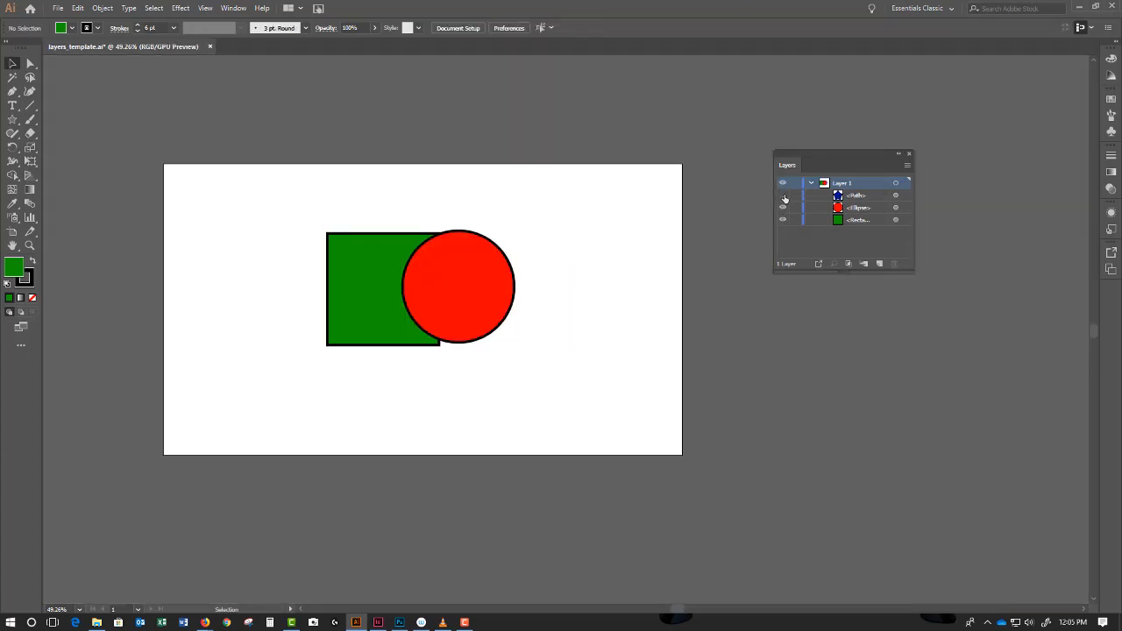
{"action": "left_click", "coordinate": [783, 196]}
{"action": "left_click", "coordinate": [783, 196]}
{"action": "left_click", "coordinate": [785, 198]}
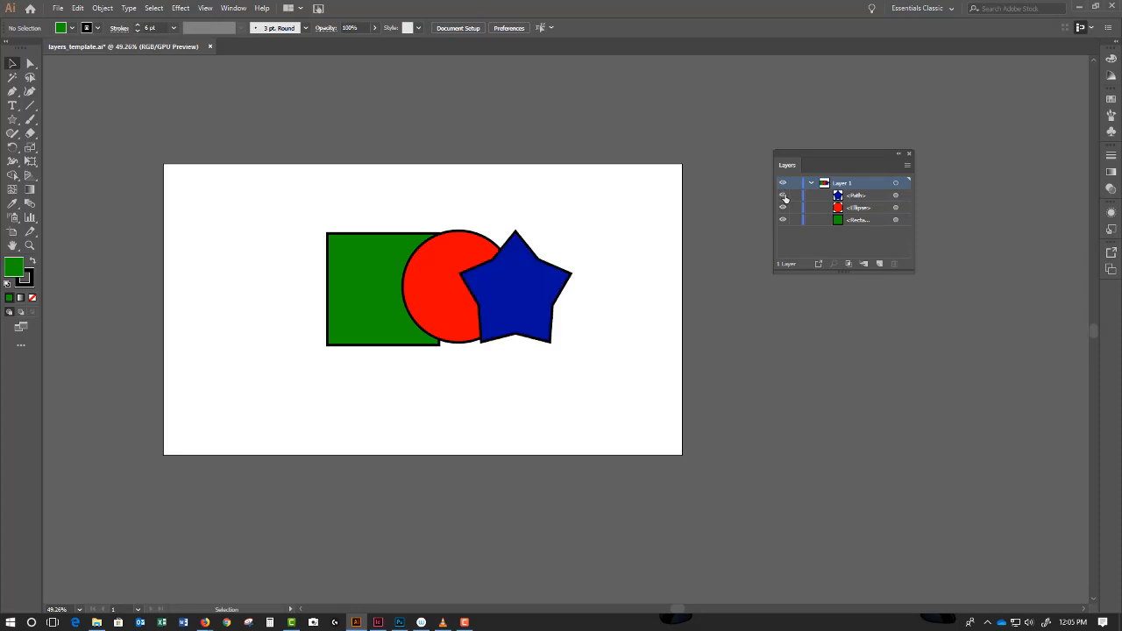
{"action": "left_click", "coordinate": [785, 198]}
{"action": "left_click", "coordinate": [785, 198]}
{"action": "left_click", "coordinate": [795, 196]}
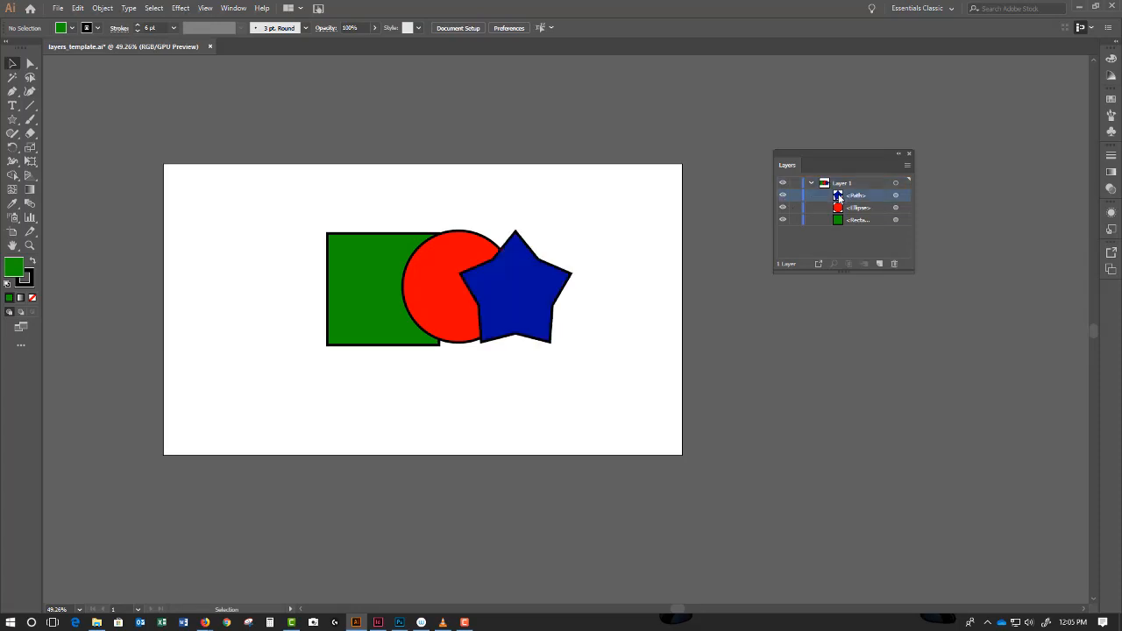
{"action": "left_click", "coordinate": [784, 197]}
{"action": "left_click", "coordinate": [784, 197]}
{"action": "left_click", "coordinate": [784, 196]}
{"action": "left_click", "coordinate": [784, 196]}
- Compare the options dialogs of Layer 1 and the star path, cancelling each one without changes
{"action": "double_click", "coordinate": [852, 196]}
{"action": "double_click", "coordinate": [842, 183]}
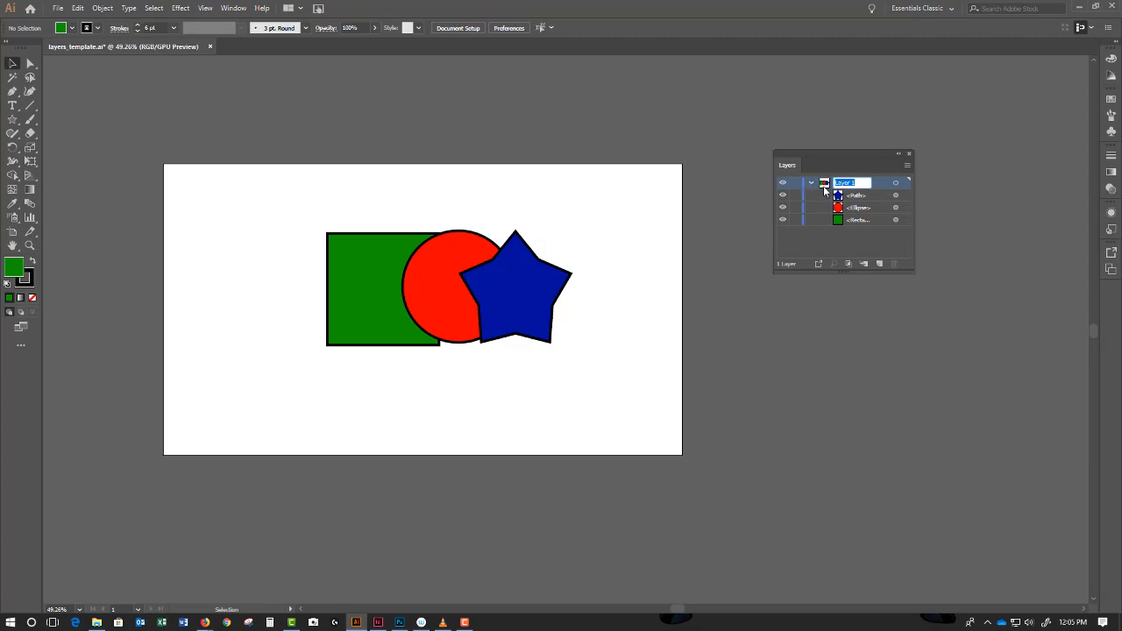
{"action": "double_click", "coordinate": [823, 184]}
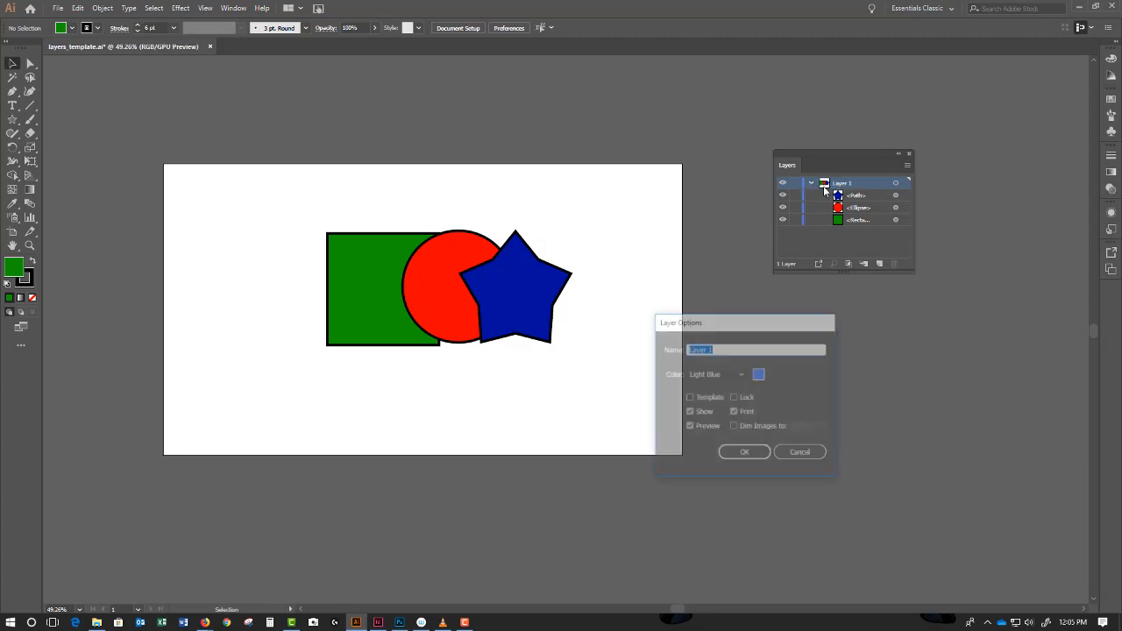
{"action": "left_click", "coordinate": [801, 453]}
{"action": "double_click", "coordinate": [879, 196]}
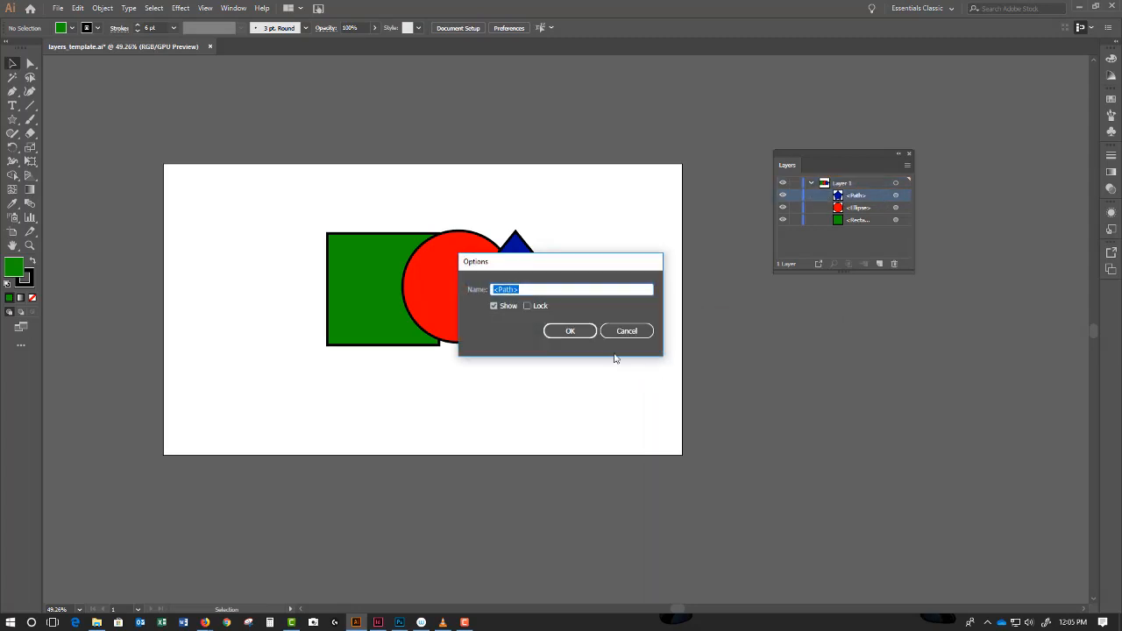
{"action": "left_click", "coordinate": [639, 335]}
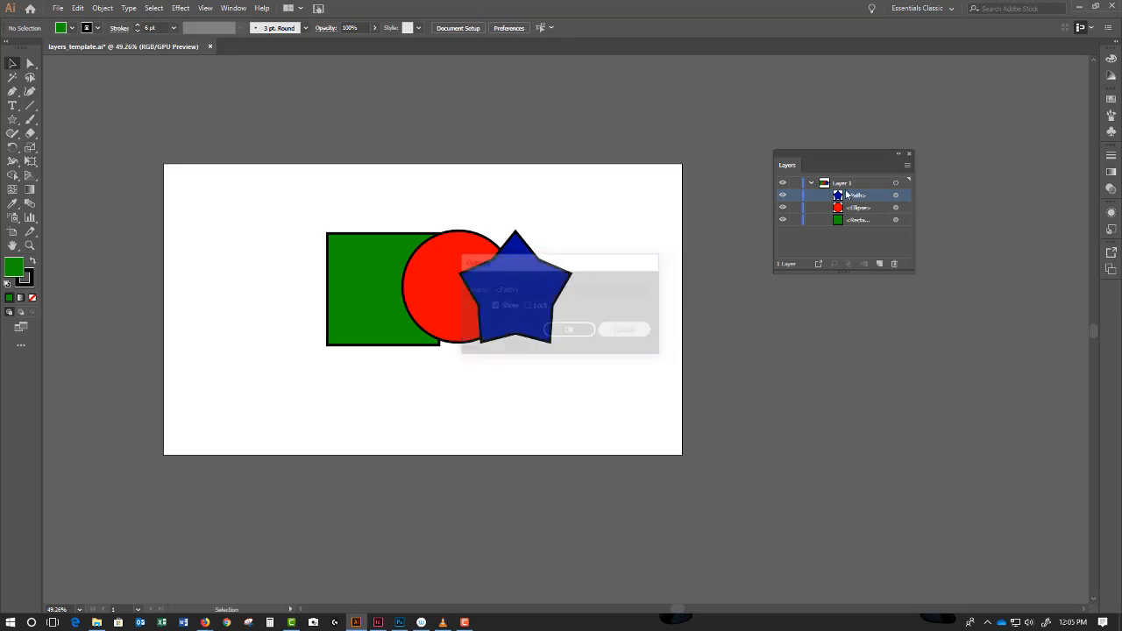
- Turn off Preview in Layer 1's options to display its artwork as outlines
{"action": "left_click", "coordinate": [857, 186]}
{"action": "double_click", "coordinate": [857, 186]}
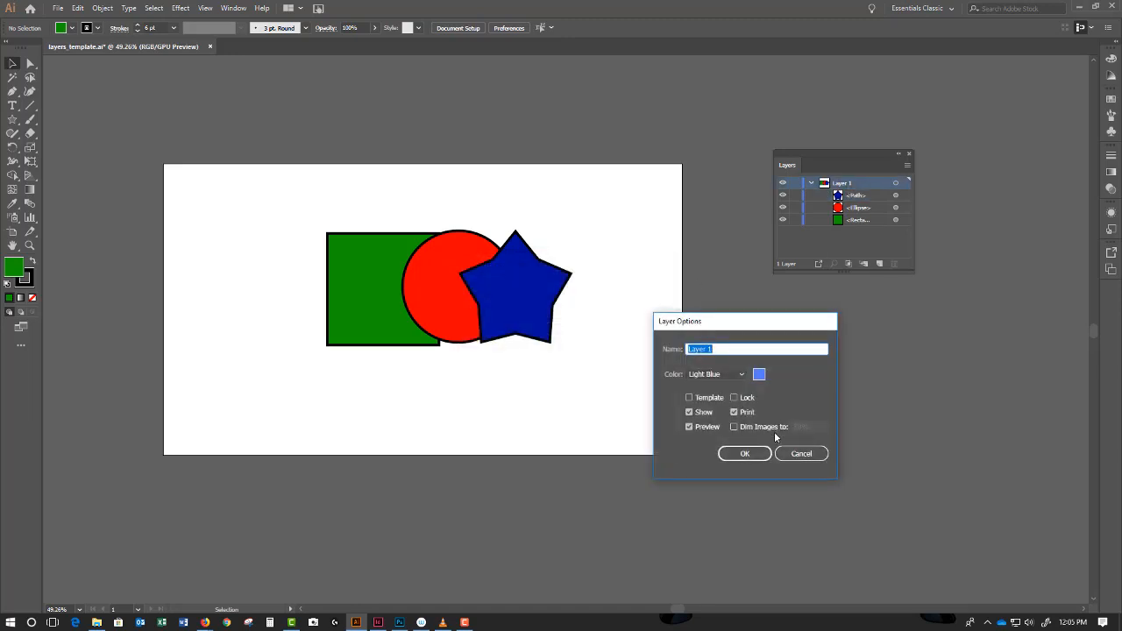
{"action": "left_click", "coordinate": [690, 427]}
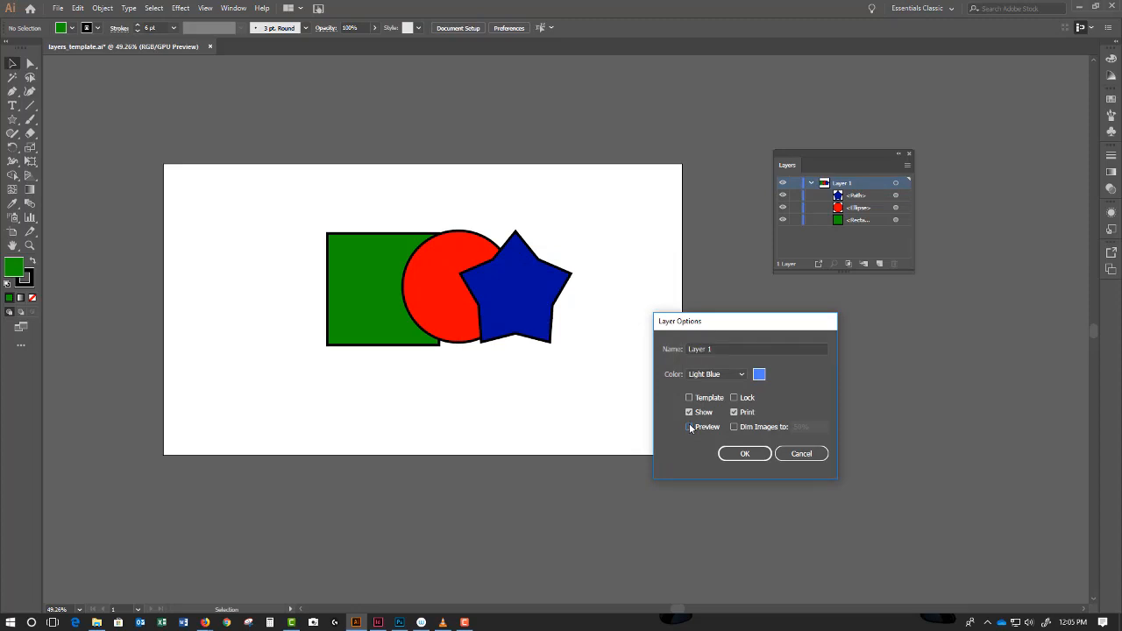
{"action": "left_click", "coordinate": [744, 453]}
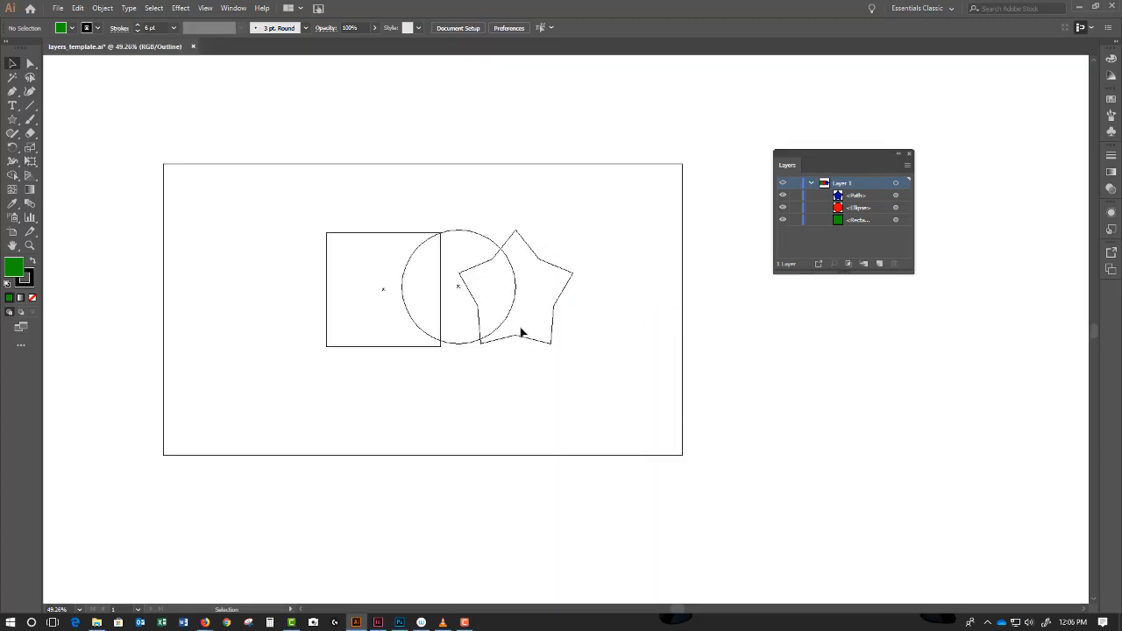
- Turn Preview back on in Layer 1's options to display its artwork in full colour
{"action": "double_click", "coordinate": [864, 186]}
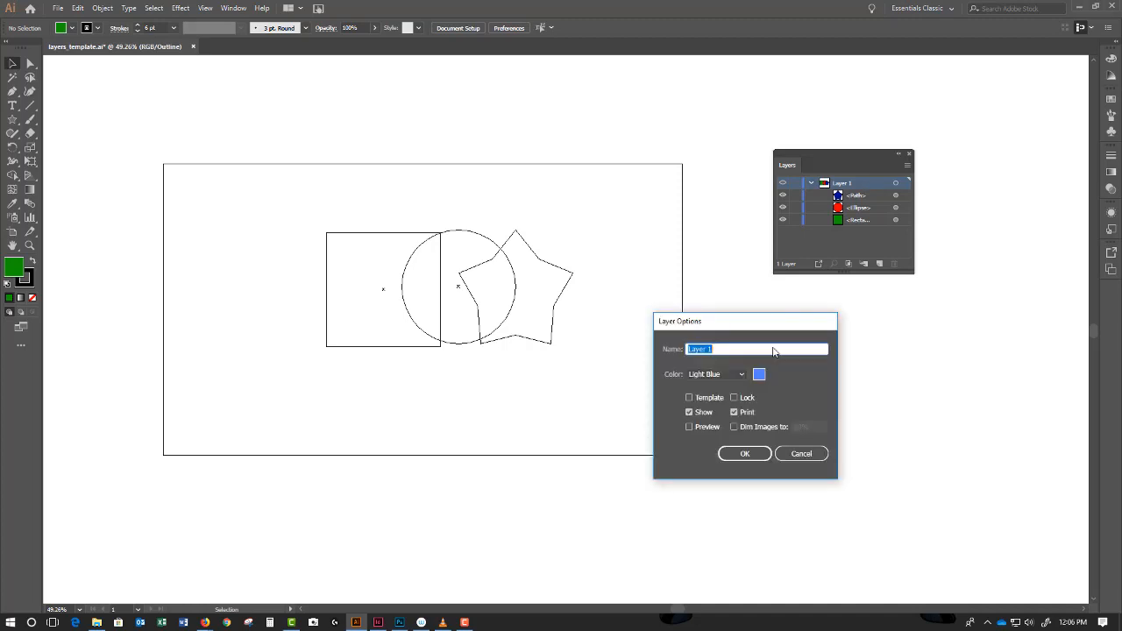
{"action": "left_click", "coordinate": [690, 426]}
{"action": "left_click", "coordinate": [742, 454]}
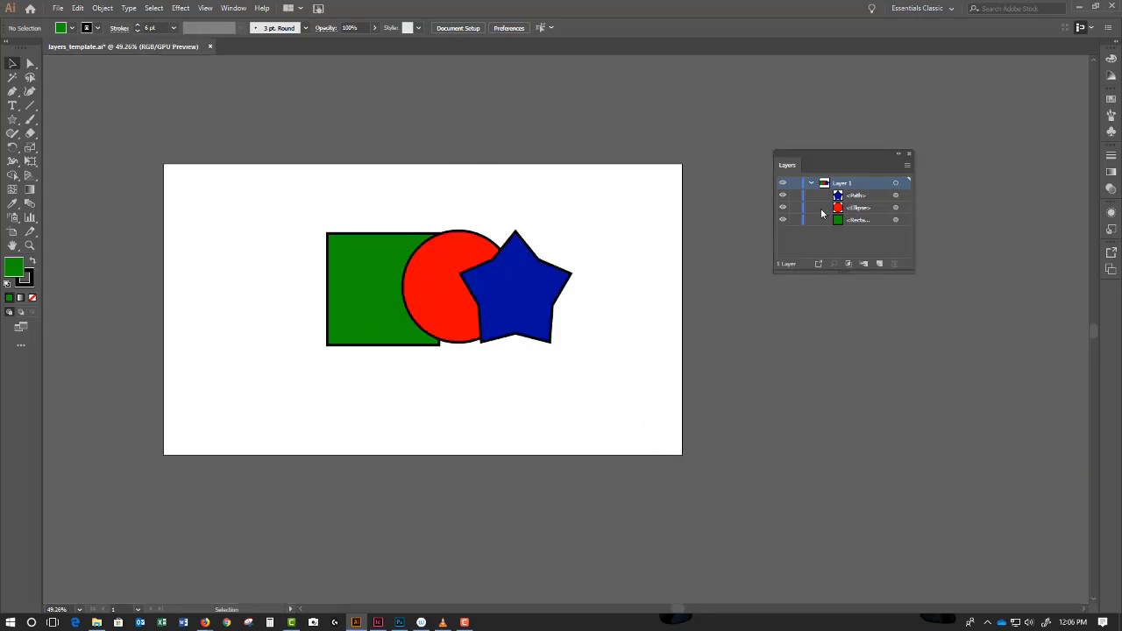
- Hide and reshow the star path several times and the red ellipse once, and clear the entry highlight
{"action": "left_click", "coordinate": [858, 196]}
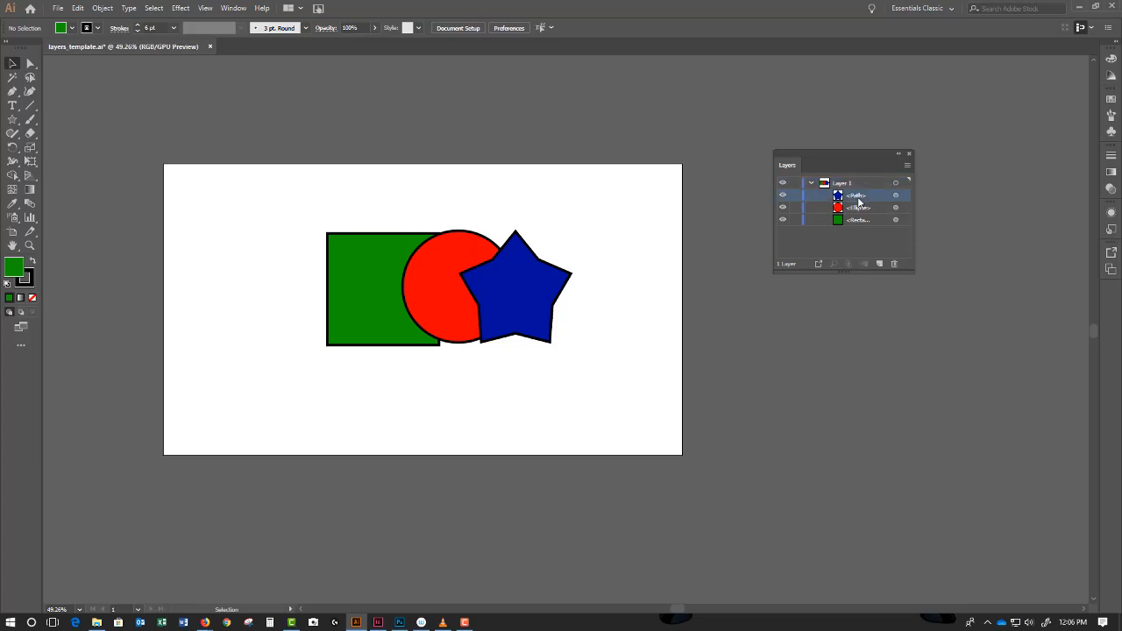
{"action": "left_click", "coordinate": [783, 196]}
{"action": "left_click", "coordinate": [783, 195]}
{"action": "left_click", "coordinate": [783, 195]}
{"action": "left_click", "coordinate": [783, 195]}
{"action": "left_click", "coordinate": [783, 196]}
{"action": "left_click", "coordinate": [783, 195]}
{"action": "left_click", "coordinate": [783, 207]}
{"action": "left_click", "coordinate": [783, 207]}
{"action": "left_click", "coordinate": [874, 200]}
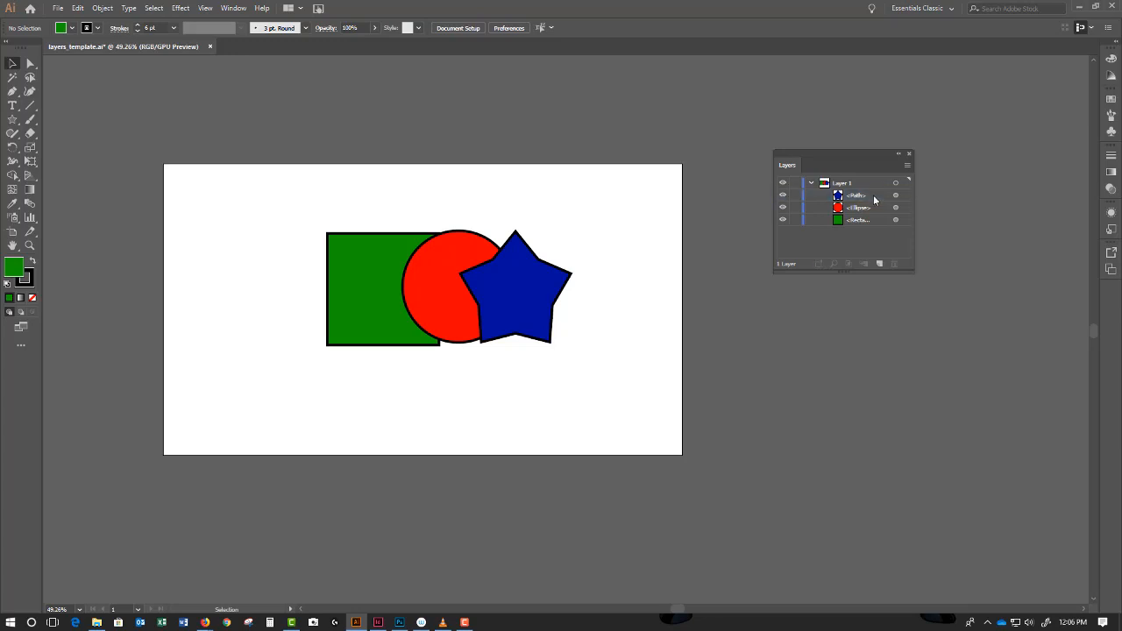
- Target the star from its layer entry, deselect it, and review the layer commands available for the path
{"action": "left_click", "coordinate": [895, 195]}
{"action": "key", "text": "ctrl+shift+a"}
{"action": "left_click", "coordinate": [844, 196]}
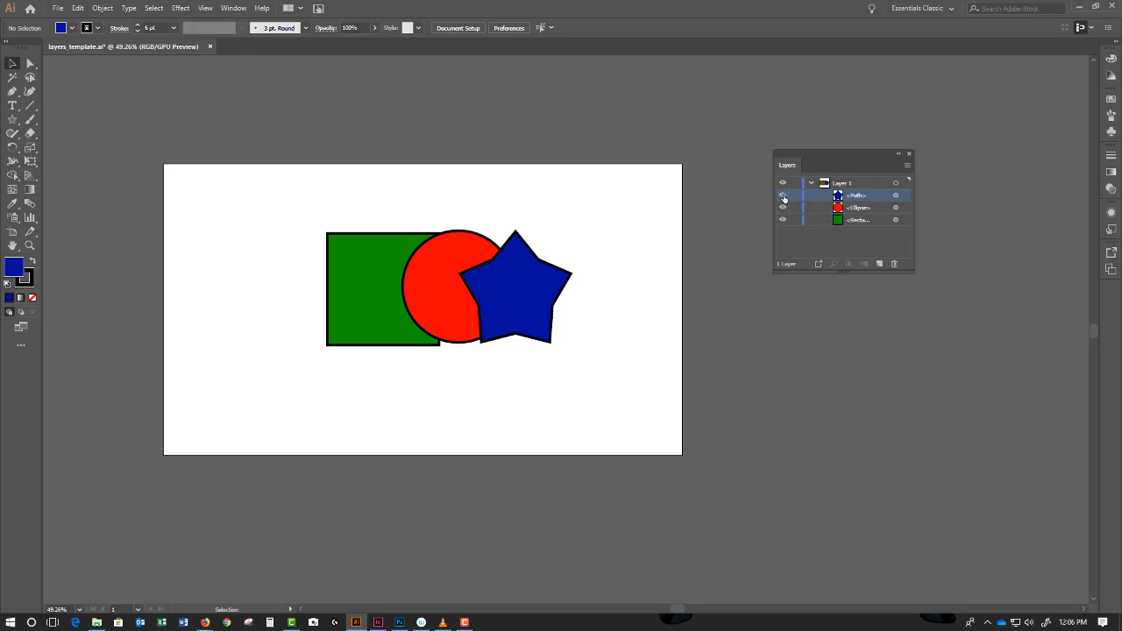
{"action": "left_click", "coordinate": [907, 167]}
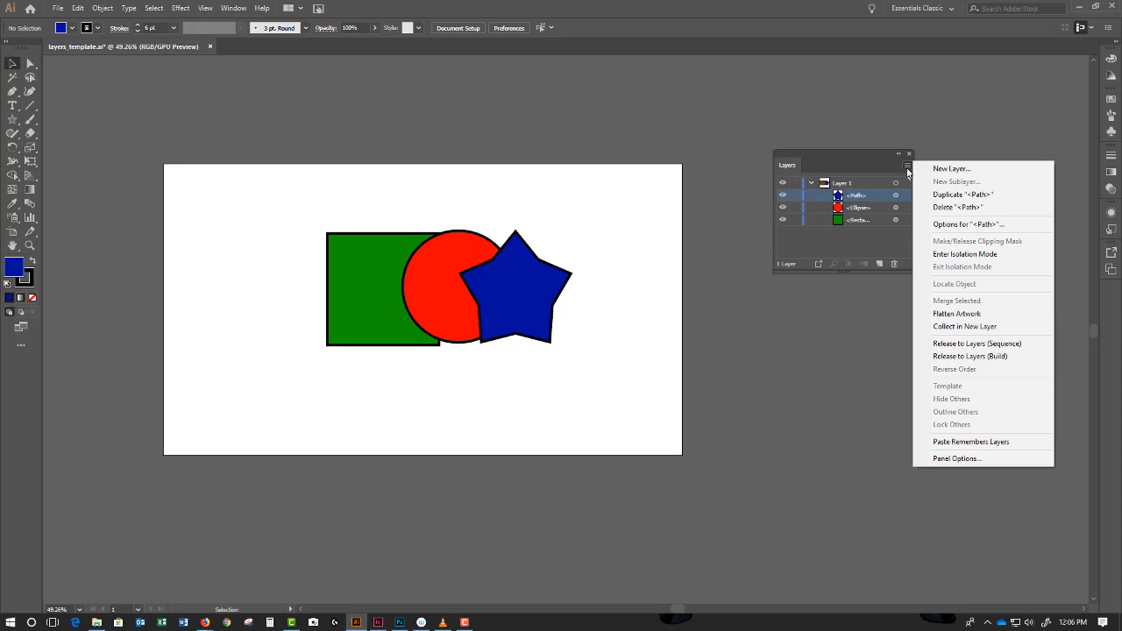
{"action": "left_click", "coordinate": [908, 172]}
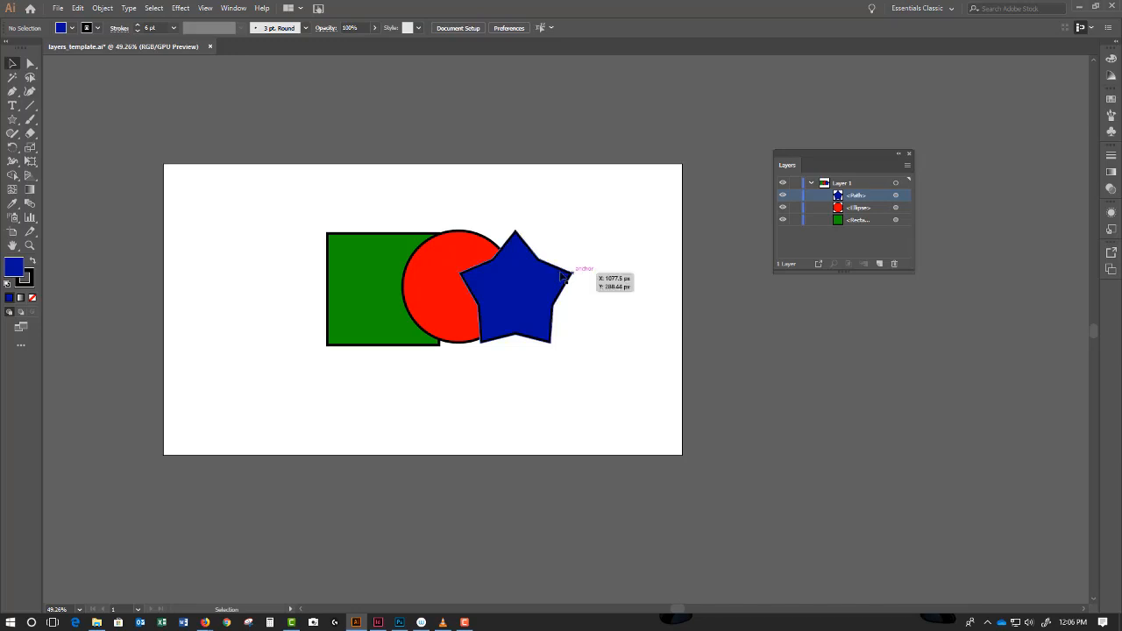
- Select the star with its anchor points shown, send it backward one level and bring it forward again
{"action": "left_click", "coordinate": [518, 293]}
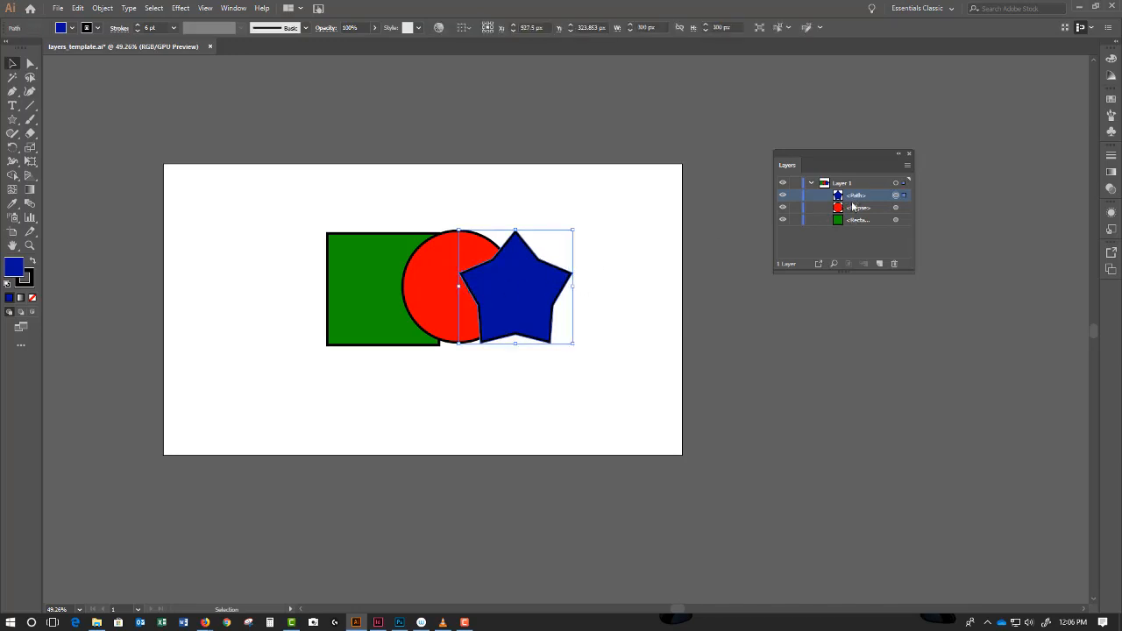
{"action": "mouse_move", "coordinate": [848, 199]}
{"action": "left_mouse_down"}
{"action": "mouse_move", "coordinate": [847, 225]}
{"action": "mouse_move", "coordinate": [847, 190]}
{"action": "left_mouse_up"}
{"action": "key", "text": "a"}
{"action": "key", "text": "ctrl+bracketleft"}
{"action": "key", "text": "ctrl+bracketright"}
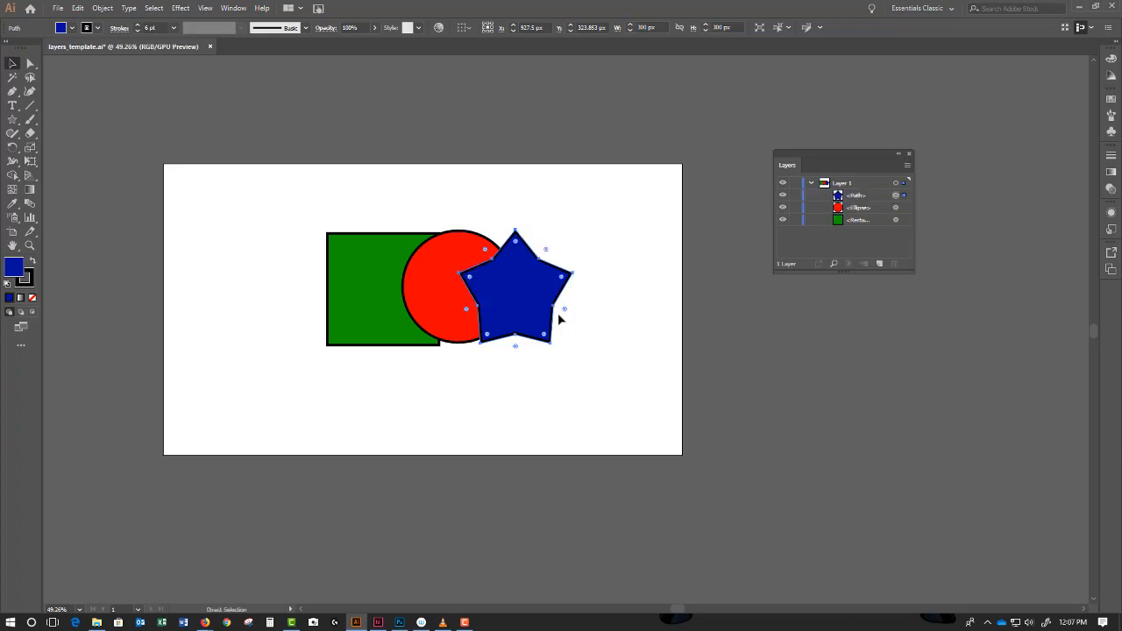
- Alternate the star's display between bounding box and anchor points, then send it backward one level and bring it forward again
{"action": "key", "text": "v"}
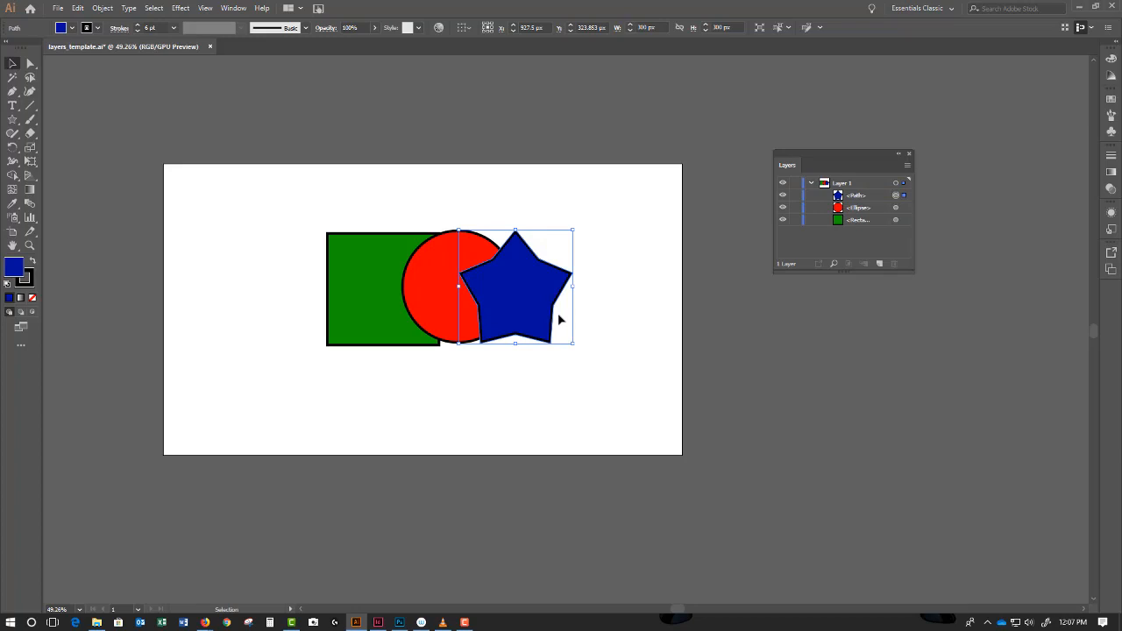
{"action": "key", "text": "a"}
{"action": "key", "text": "ctrl+bracketleft"}
{"action": "key", "text": "ctrl+bracketright"}
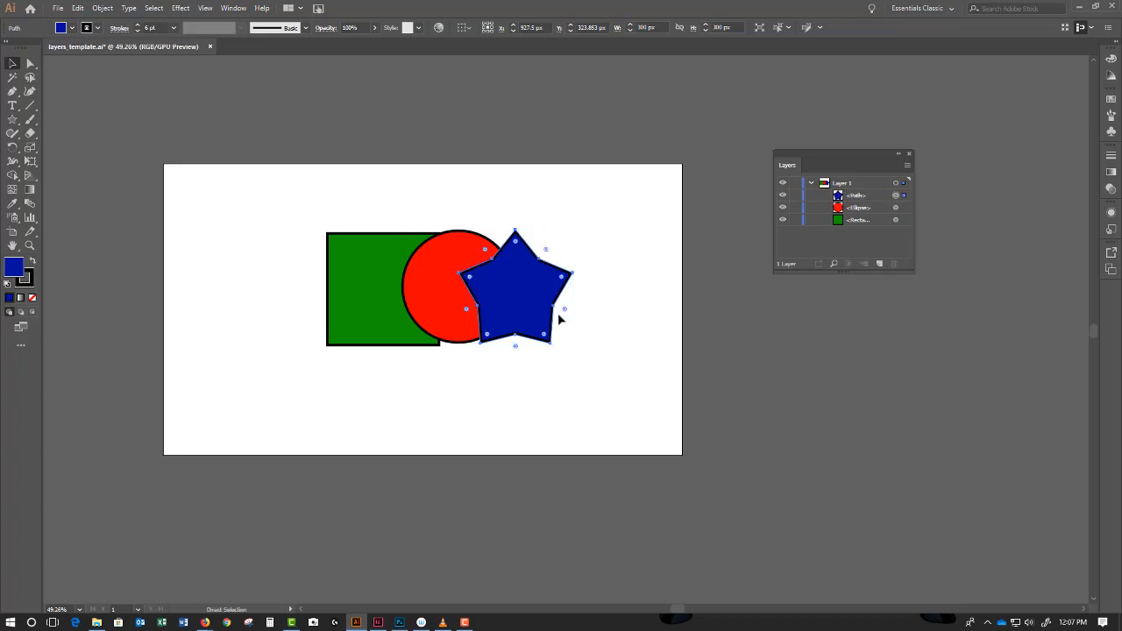
- Group the green square, red circle and blue star, and expand the group's entry in the layer list
{"action": "key", "text": "v"}
{"action": "left_click", "coordinate": [609, 249]}
{"action": "left_click_drag", "start_coordinate": [610, 249], "coordinate": [352, 318]}
{"action": "right_click", "coordinate": [390, 295]}
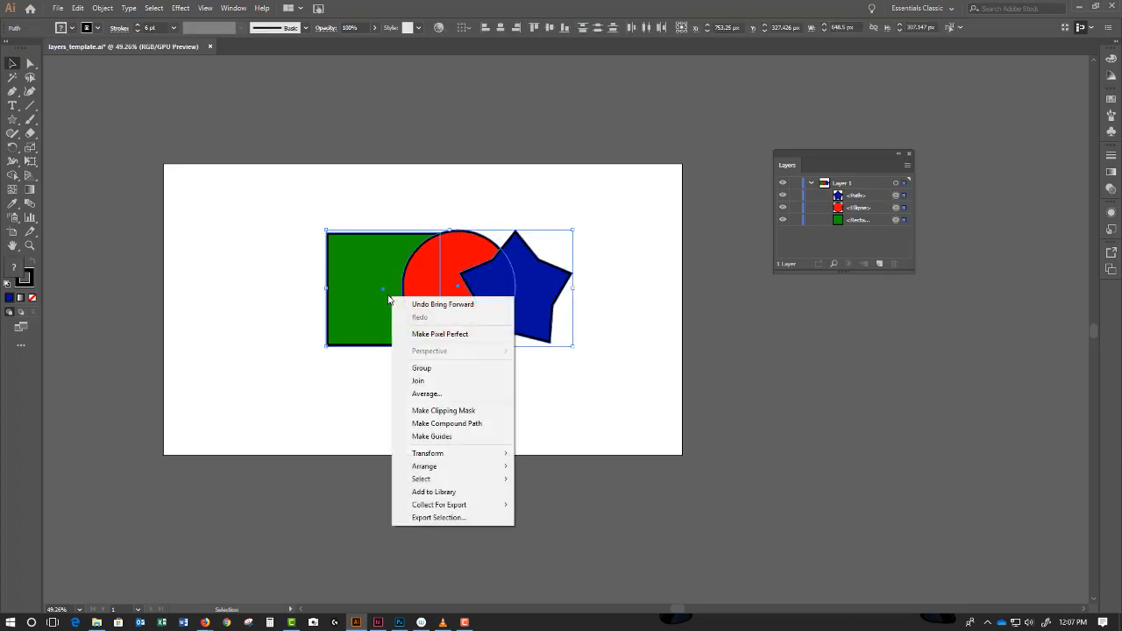
{"action": "left_click", "coordinate": [454, 368]}
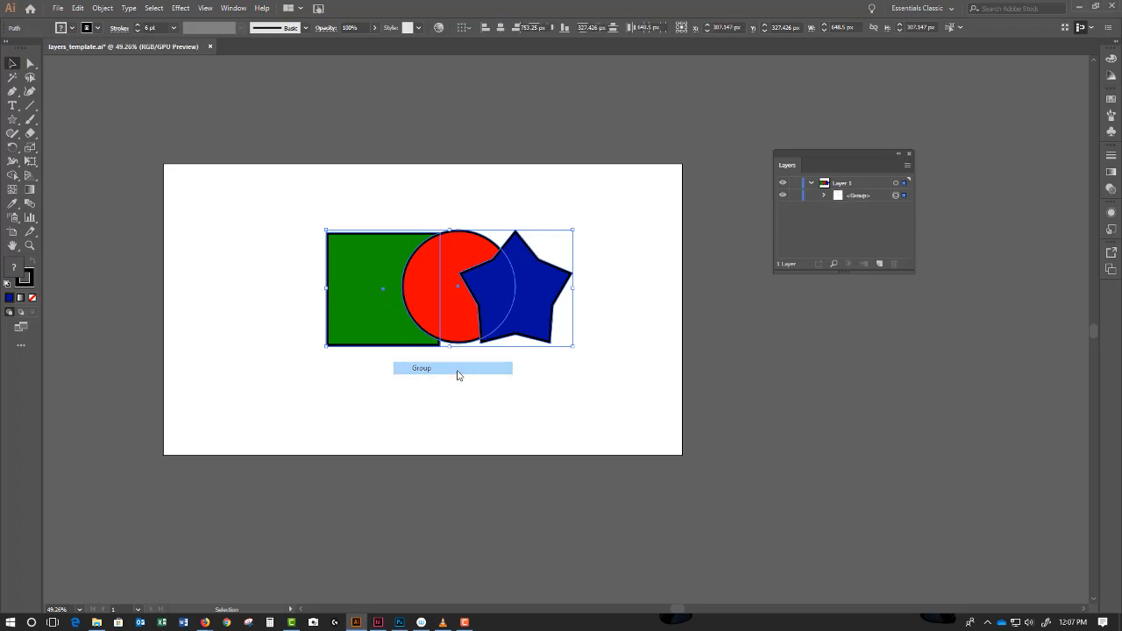
{"action": "left_click", "coordinate": [824, 195]}
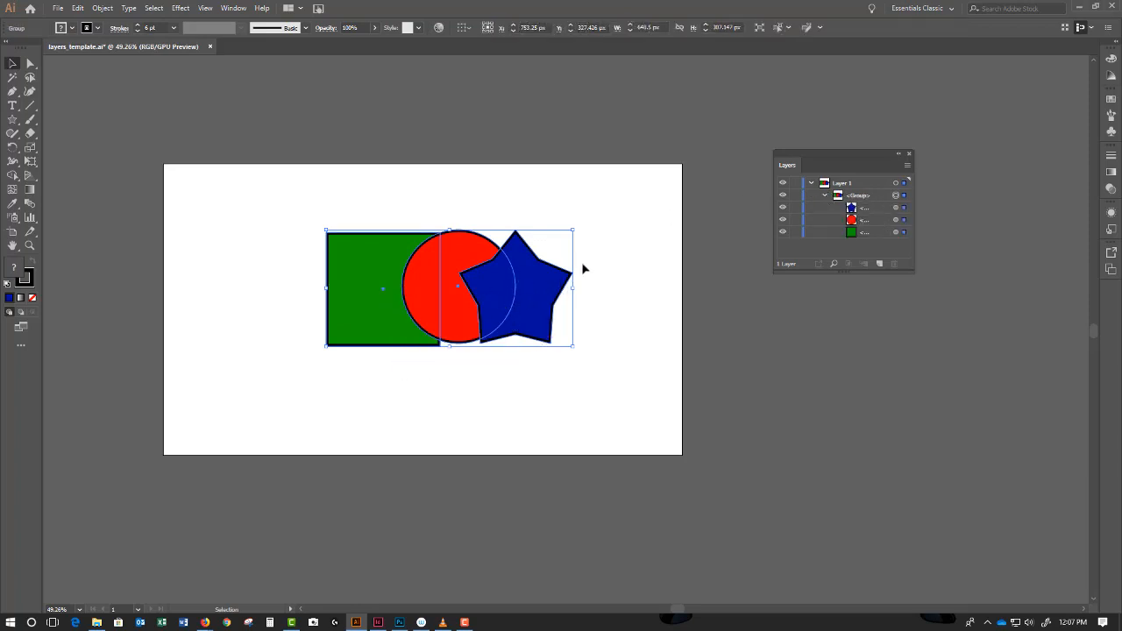
- Ungroup the three shapes and leave nothing selected
{"action": "right_click", "coordinate": [448, 291]}
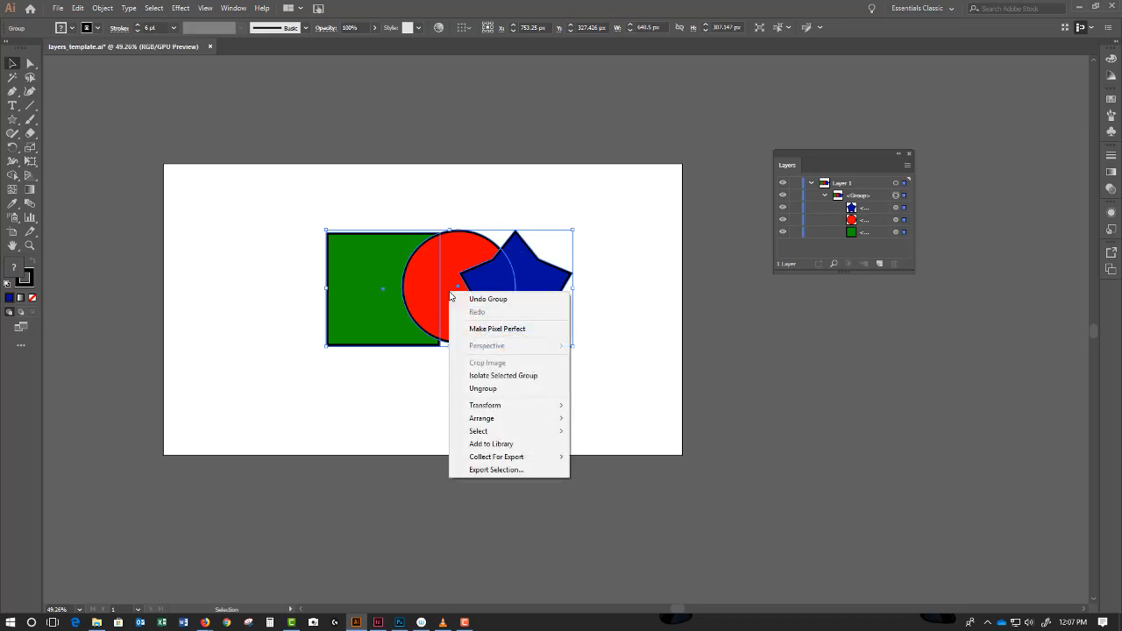
{"action": "left_click", "coordinate": [517, 388]}
{"action": "left_click", "coordinate": [701, 256]}
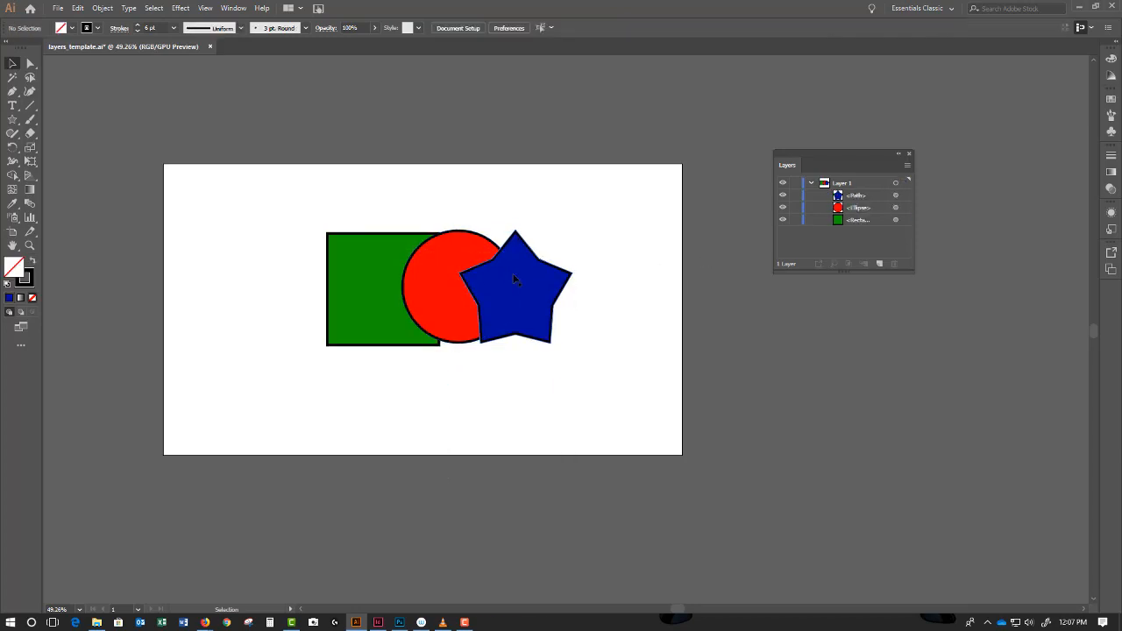
{"action": "left_click", "coordinate": [418, 237]}
{"action": "left_click", "coordinate": [574, 226]}
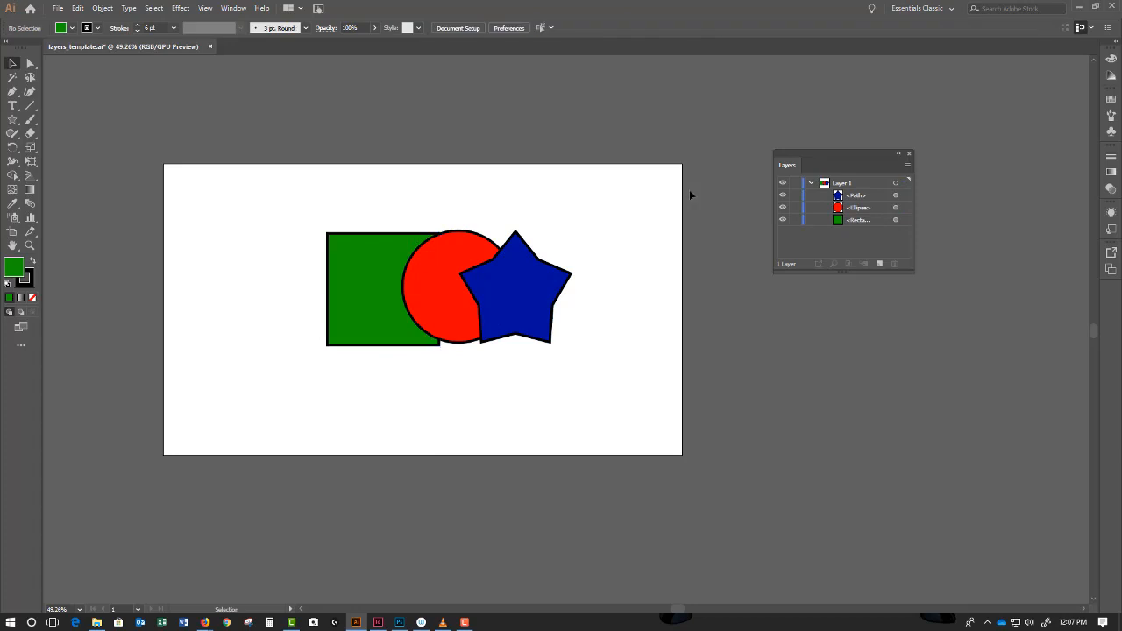
- Set the Layers panel's row size to Large and make the panel taller to fit all entries
{"action": "left_click", "coordinate": [907, 164]}
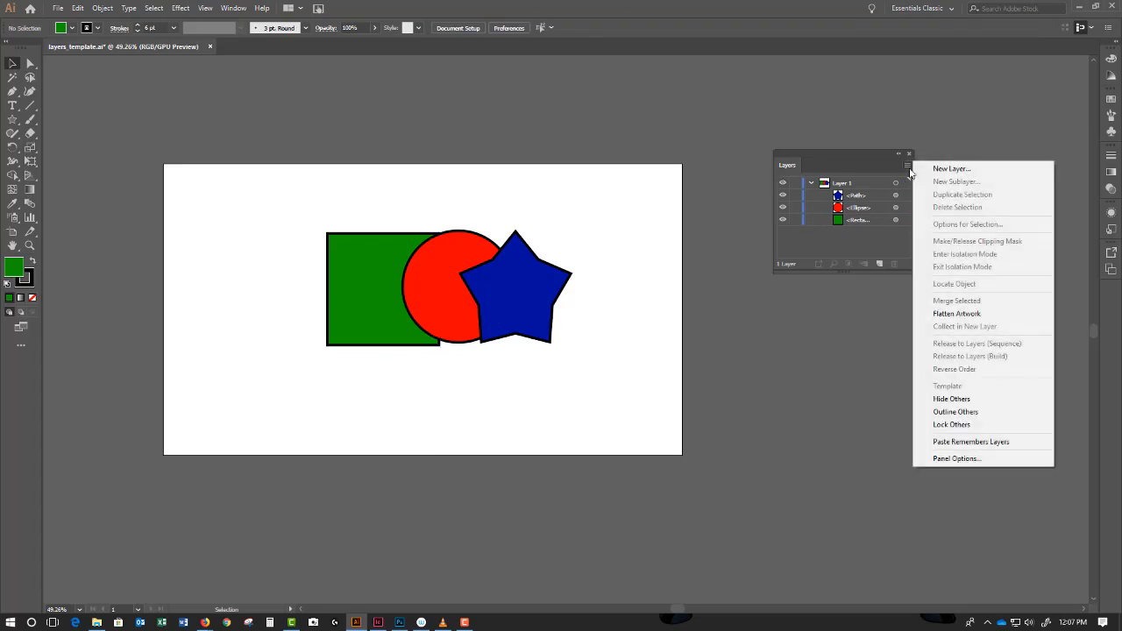
{"action": "left_click", "coordinate": [1000, 462]}
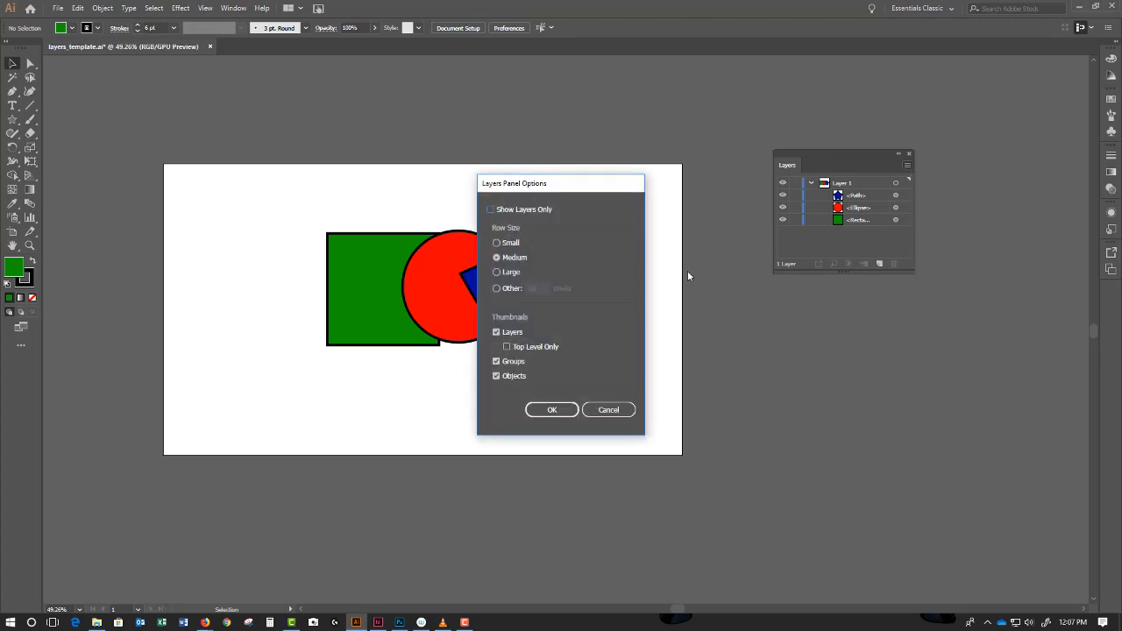
{"action": "left_click_drag", "start_coordinate": [561, 189], "coordinate": [920, 259]}
{"action": "left_click", "coordinate": [857, 343]}
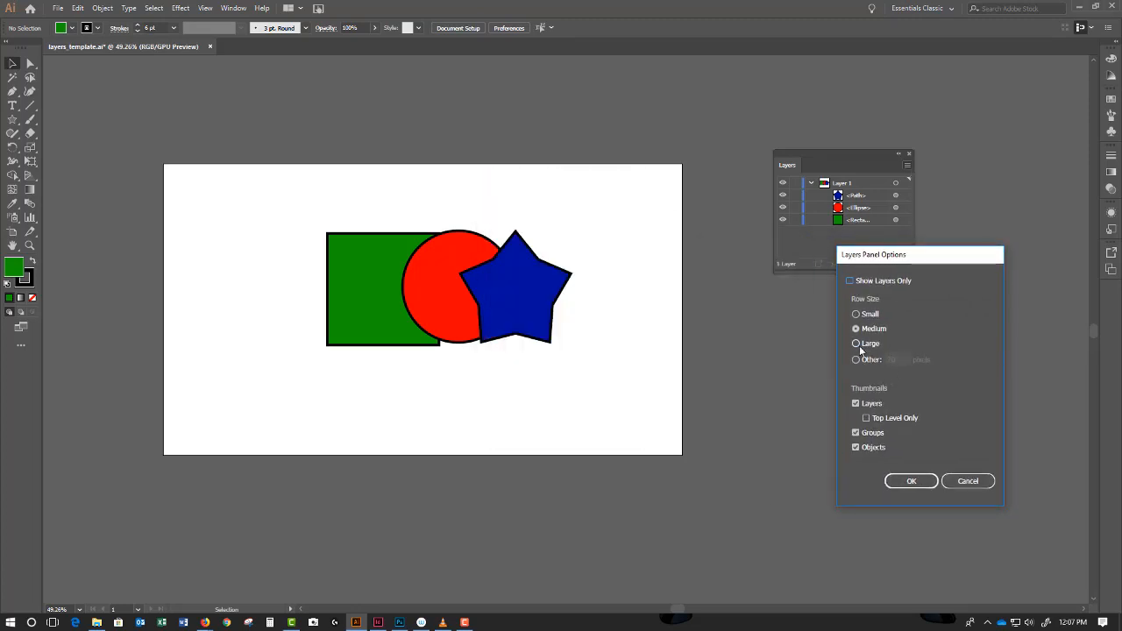
{"action": "left_click", "coordinate": [916, 480]}
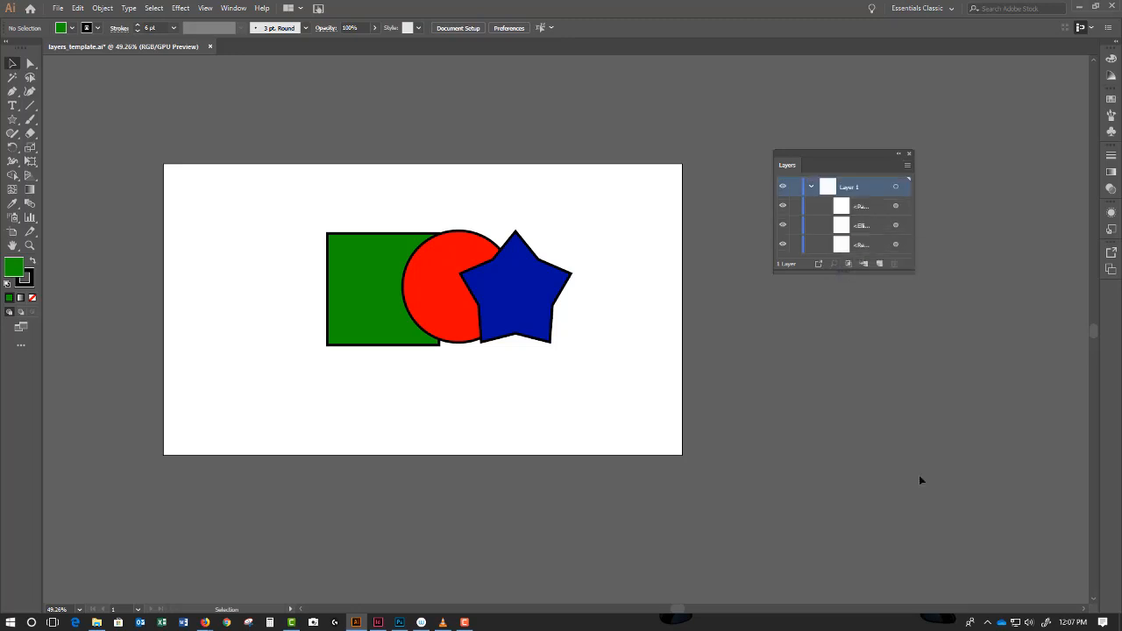
{"action": "left_click_drag", "start_coordinate": [873, 273], "coordinate": [881, 369]}
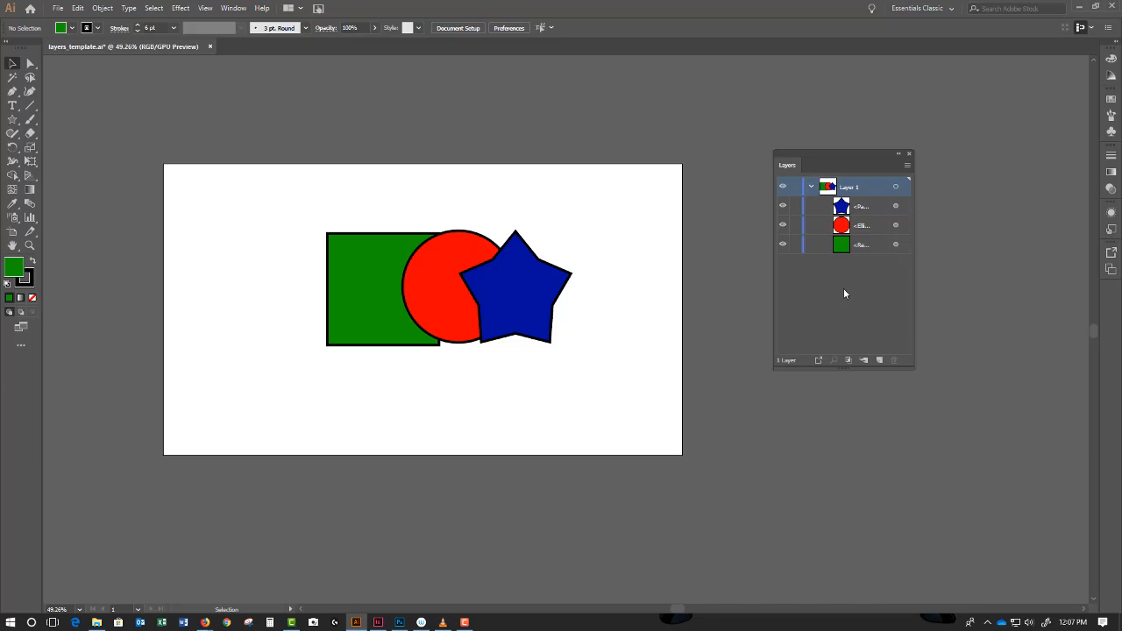
- Create a new layer above Layer 1, move the star onto it with Cut and Paste in Front, and deselect it
{"action": "left_click", "coordinate": [879, 359]}
{"action": "left_click", "coordinate": [540, 266]}
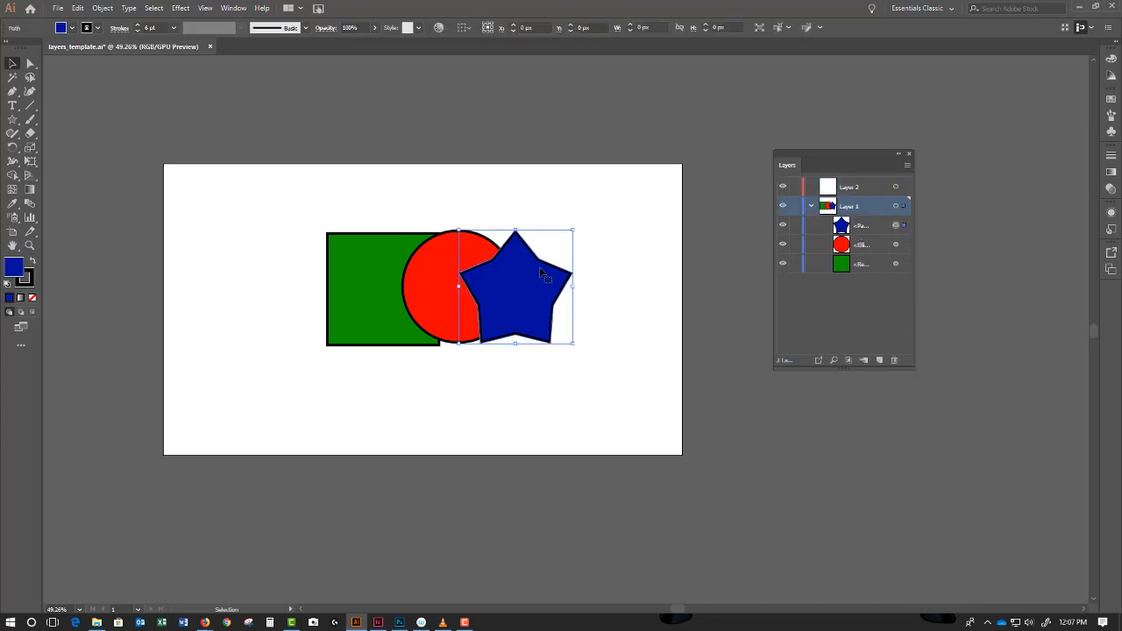
{"action": "key", "text": "a"}
{"action": "key", "text": "ctrl+x"}
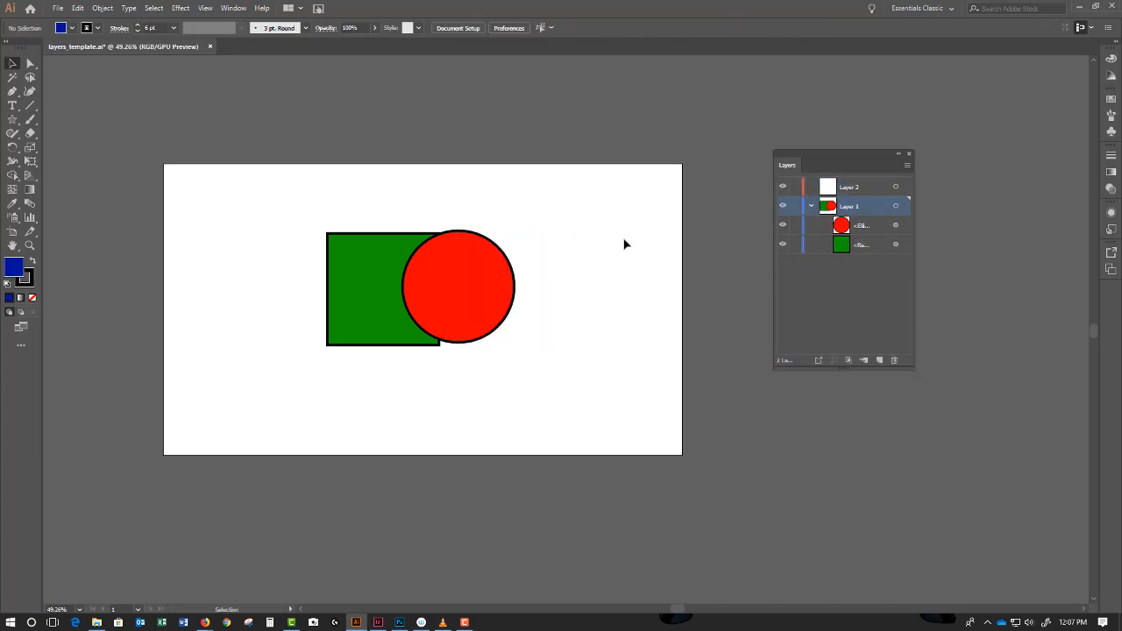
{"action": "left_click", "coordinate": [849, 185]}
{"action": "key", "text": "ctrl+f"}
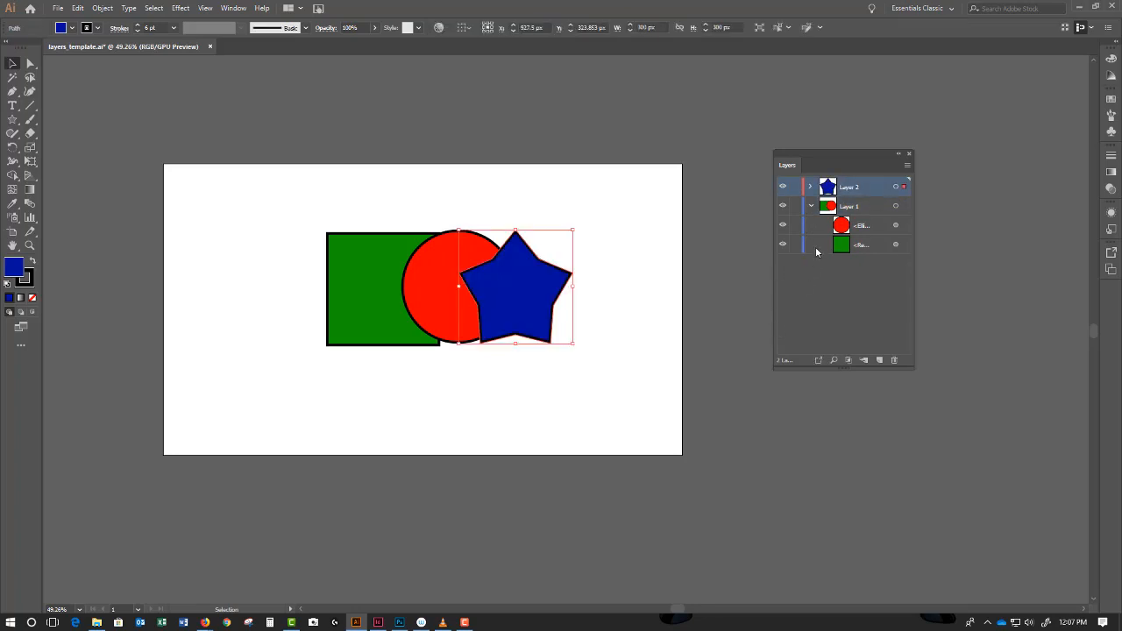
{"action": "left_click", "coordinate": [649, 275]}
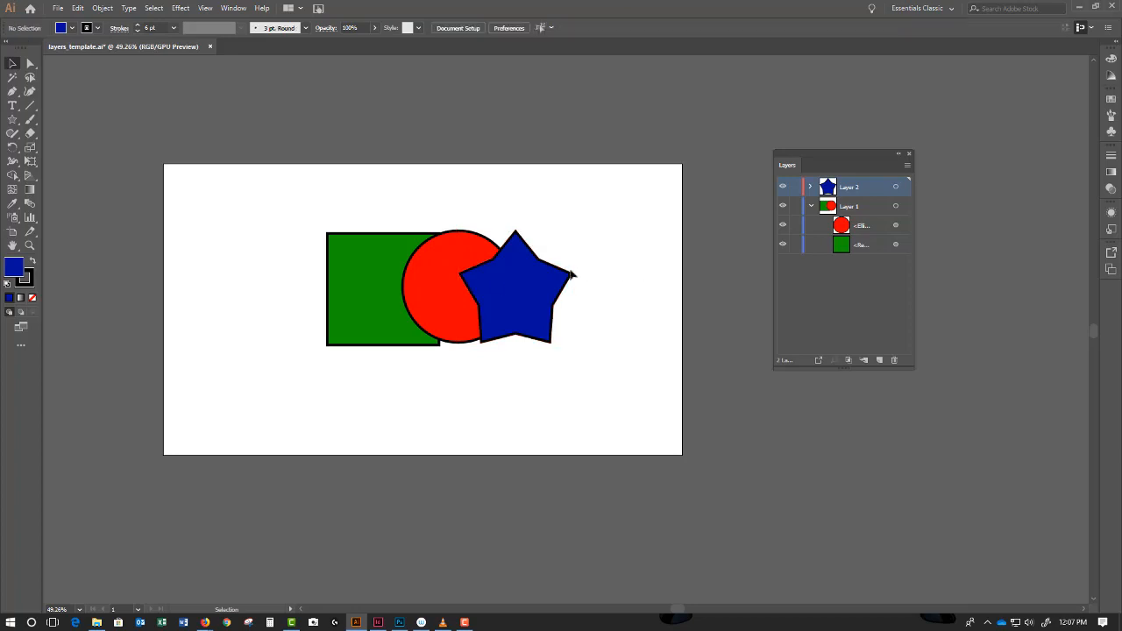
- Send the star to the back within Layer 2 and deselect it
{"action": "right_click", "coordinate": [505, 278]}
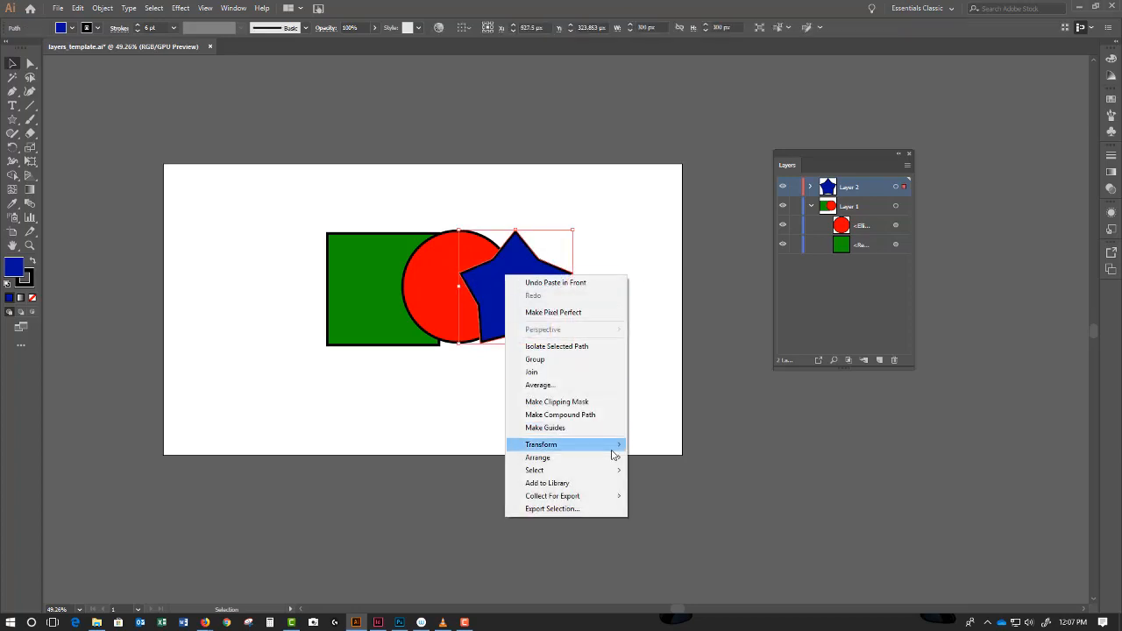
{"action": "mouse_move", "coordinate": [599, 462]}
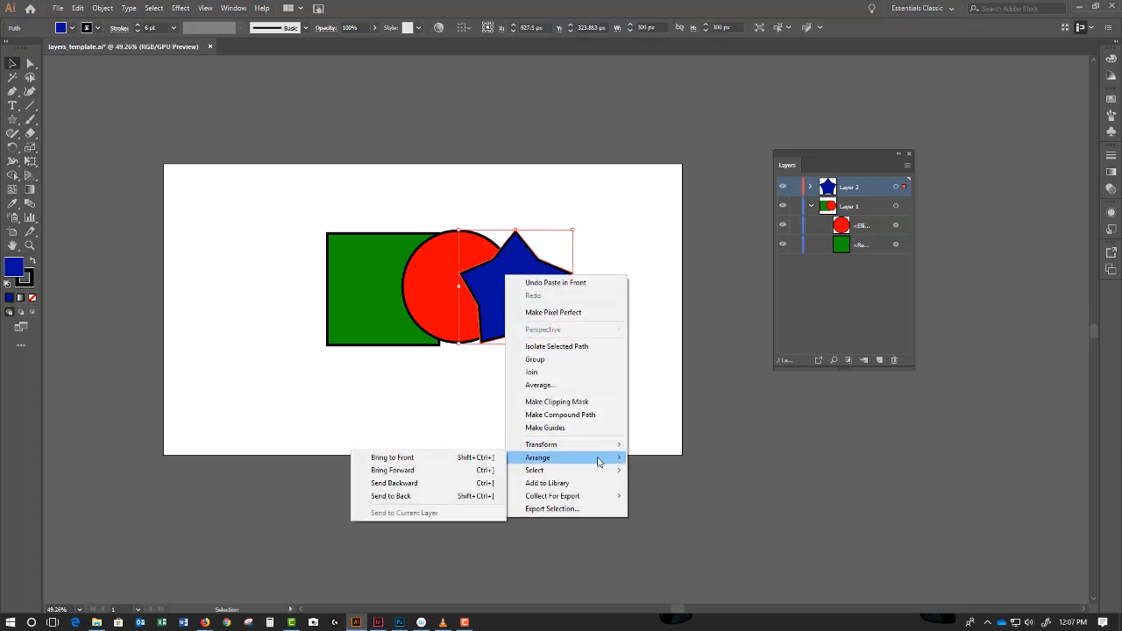
{"action": "left_click", "coordinate": [443, 496]}
{"action": "left_click", "coordinate": [591, 412]}
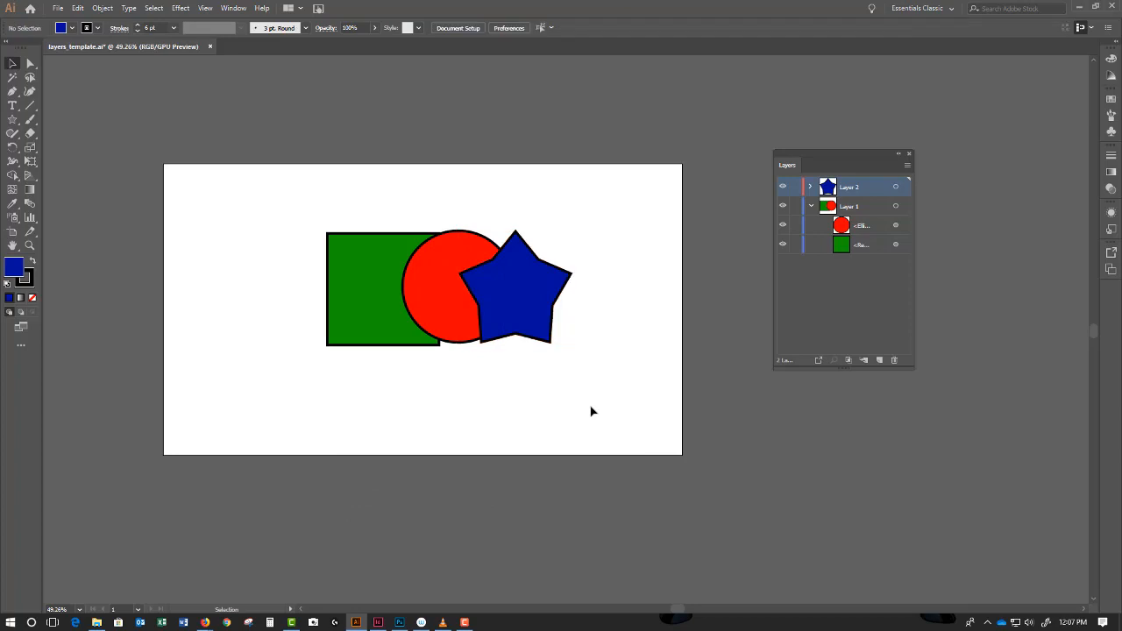
- Send the red circle to the back of Layer 1's stack and undo the reordering
{"action": "left_click", "coordinate": [853, 233]}
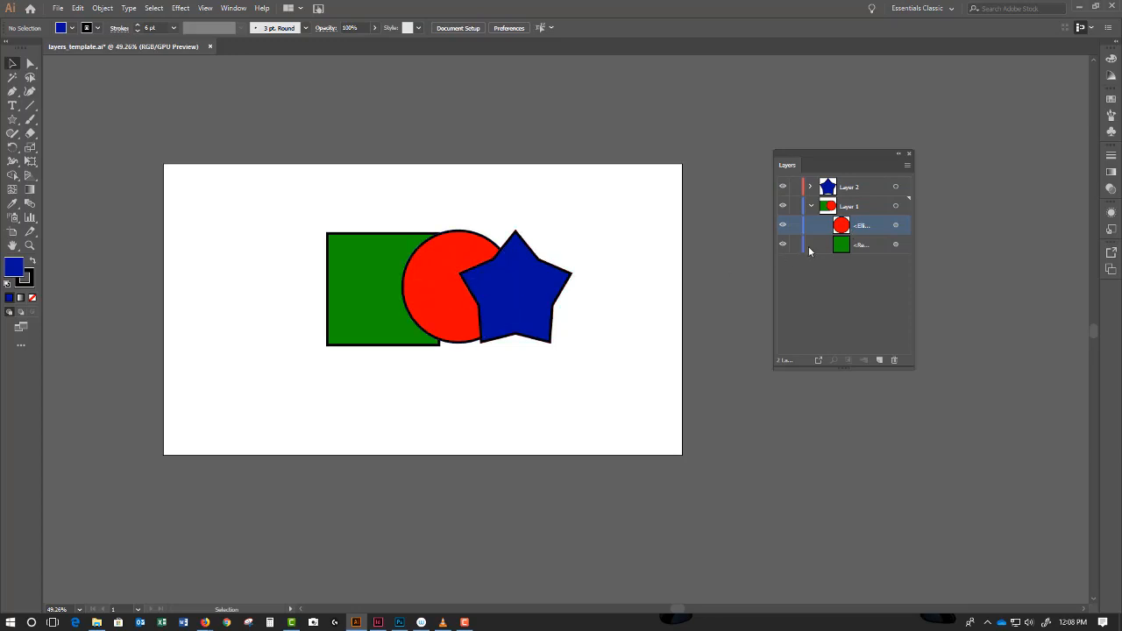
{"action": "left_click", "coordinate": [421, 275]}
{"action": "left_click", "coordinate": [445, 265]}
{"action": "right_click", "coordinate": [445, 265]}
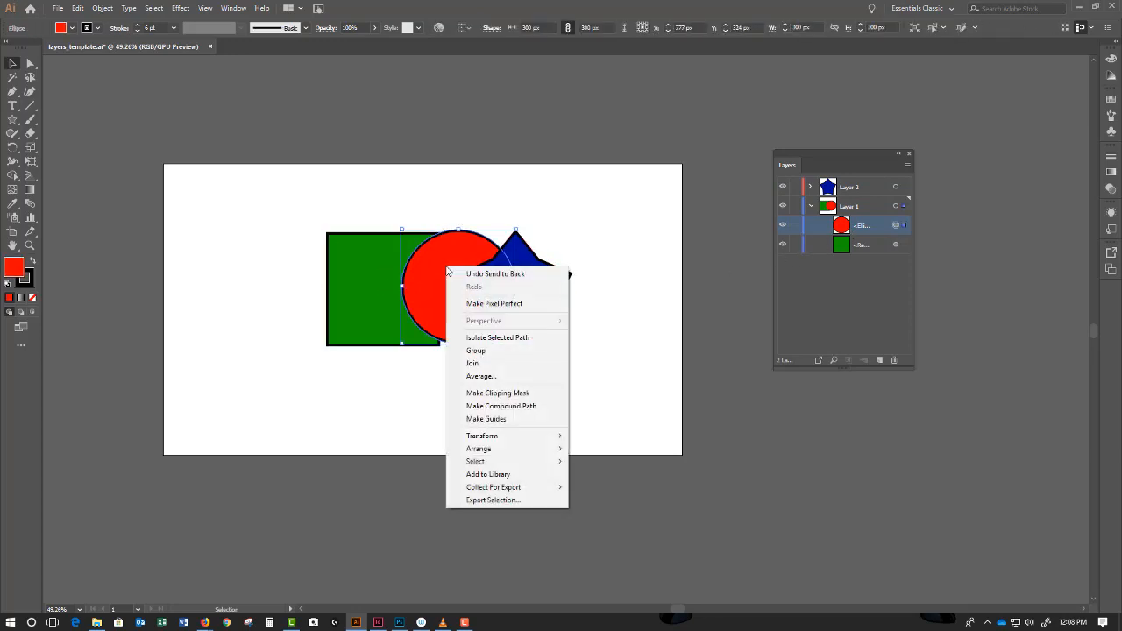
{"action": "mouse_move", "coordinate": [538, 450]}
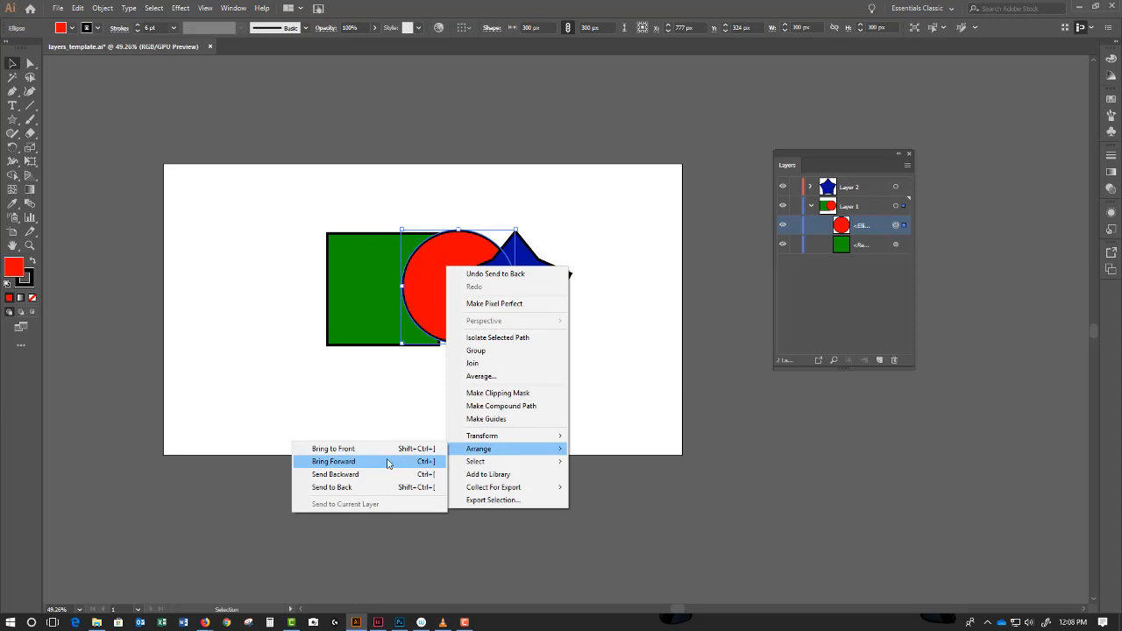
{"action": "left_click", "coordinate": [383, 483]}
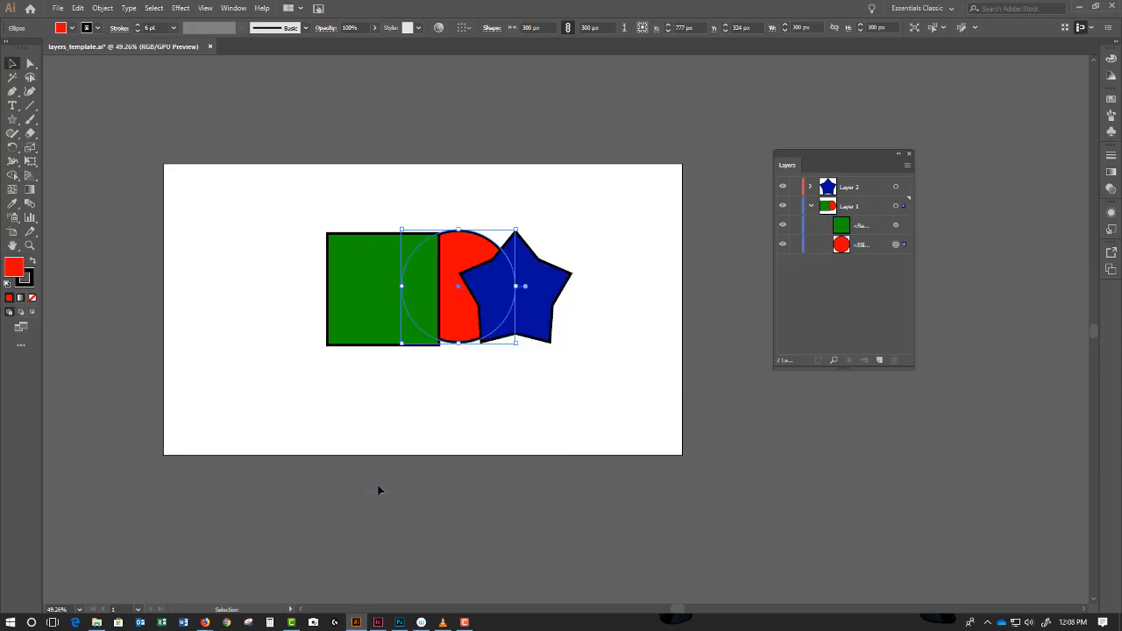
{"action": "key", "text": "ctrl+z"}
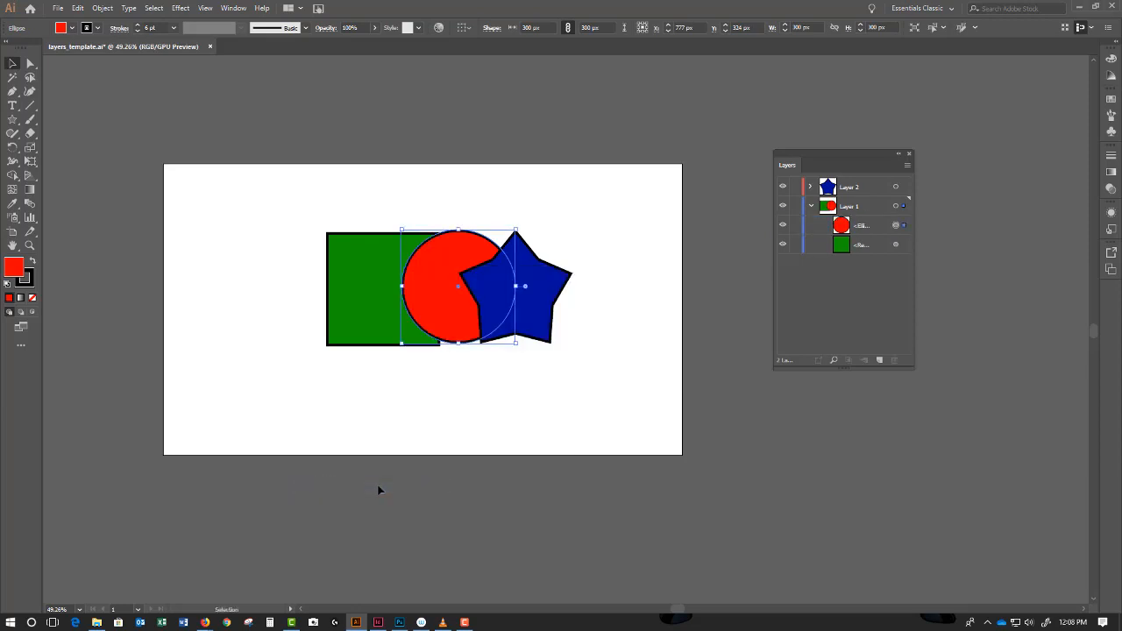
- Move Layer 2 beneath the green square inside Layer 1, undo the move, and deselect the circle
{"action": "left_click", "coordinate": [876, 193]}
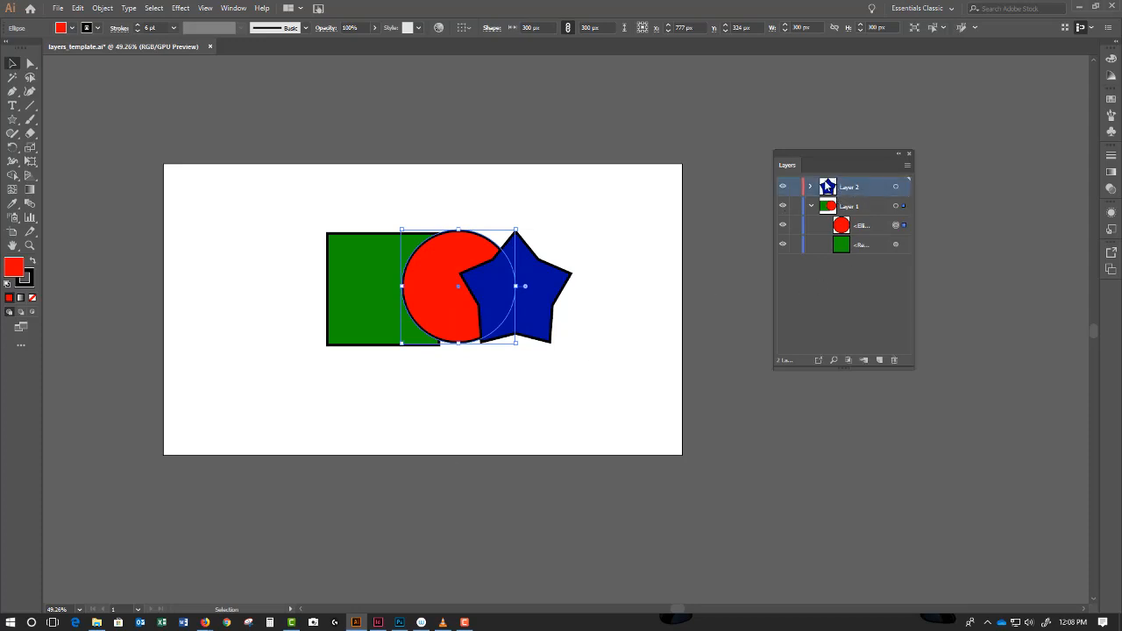
{"action": "left_click_drag", "start_coordinate": [851, 184], "coordinate": [847, 256]}
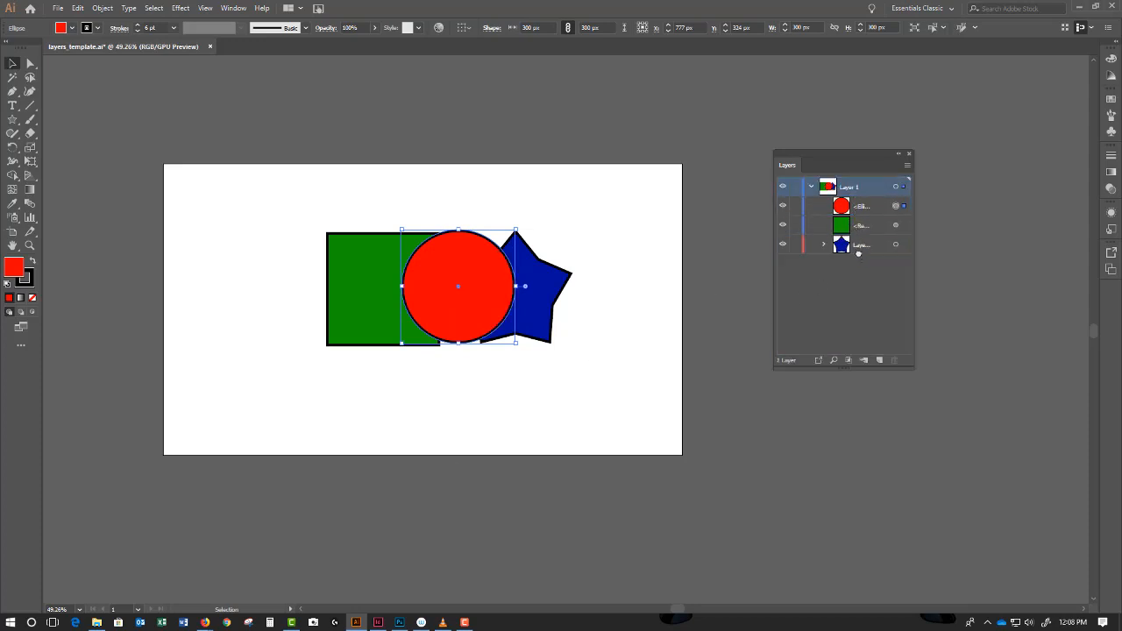
{"action": "key", "text": "ctrl+z"}
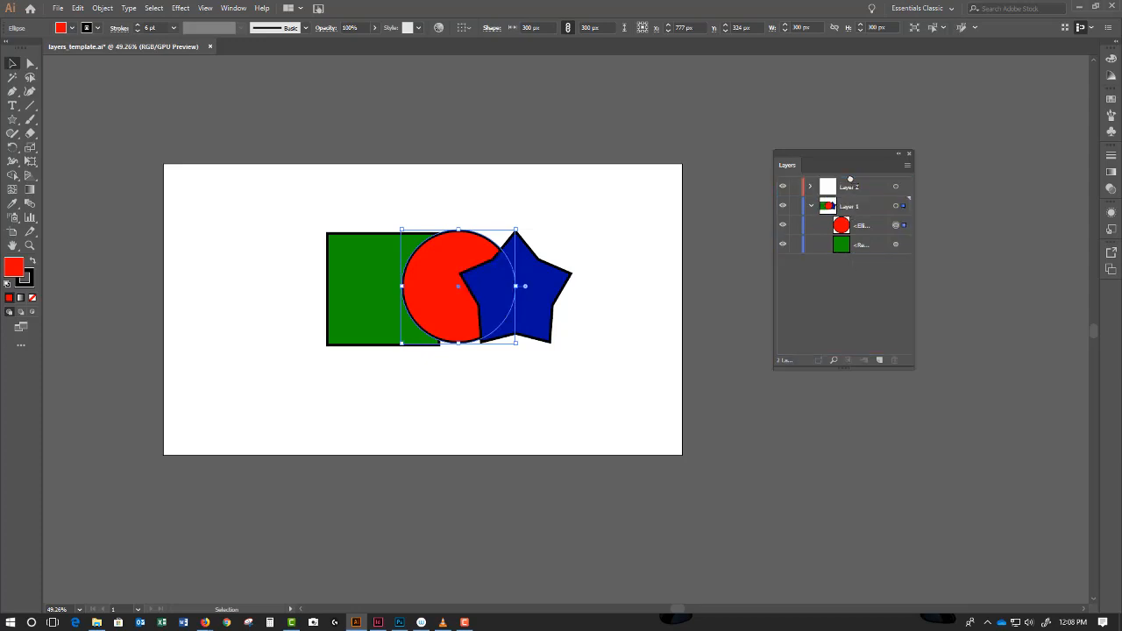
{"action": "left_click", "coordinate": [604, 304]}
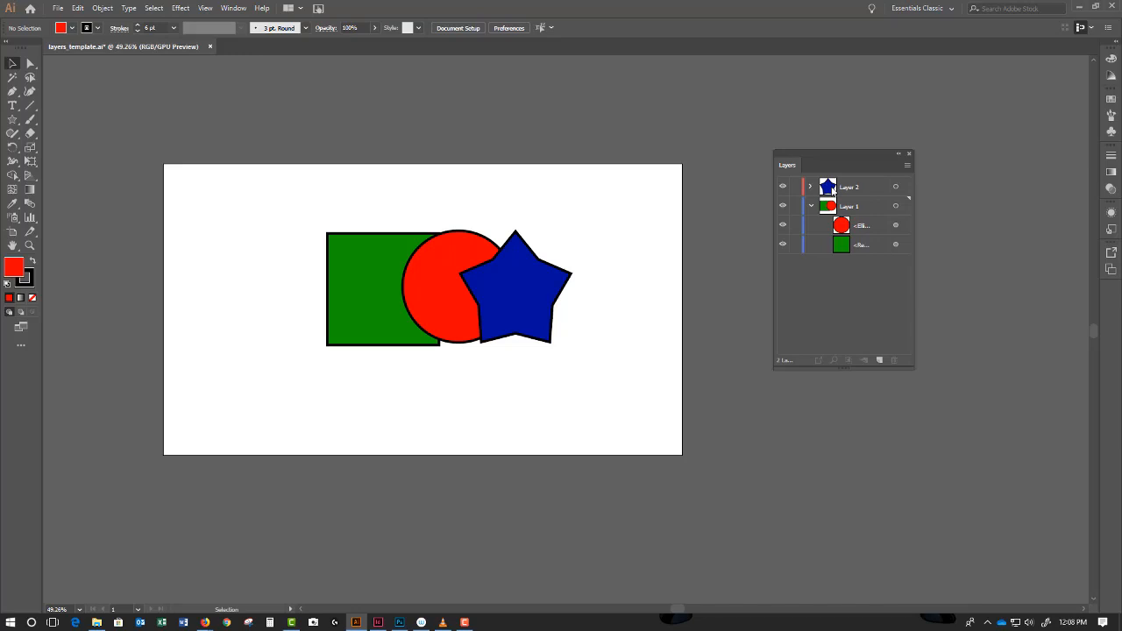
- Flatten all artwork into Layer 2 with the star selected, and expand the layer to list its shapes
{"action": "left_click", "coordinate": [872, 192]}
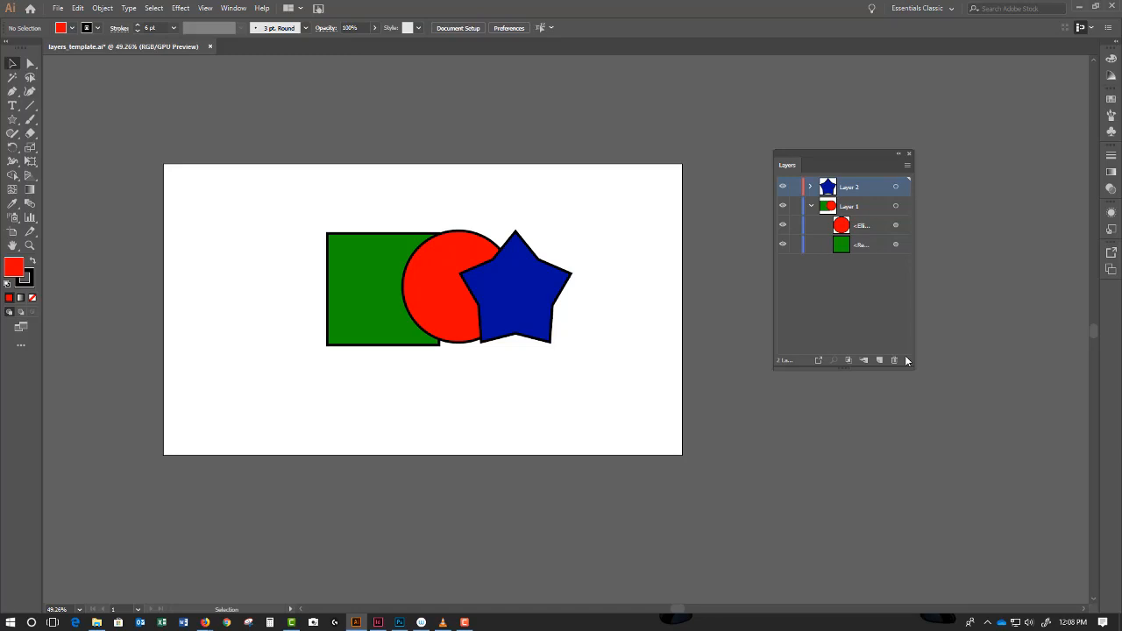
{"action": "left_click", "coordinate": [531, 291]}
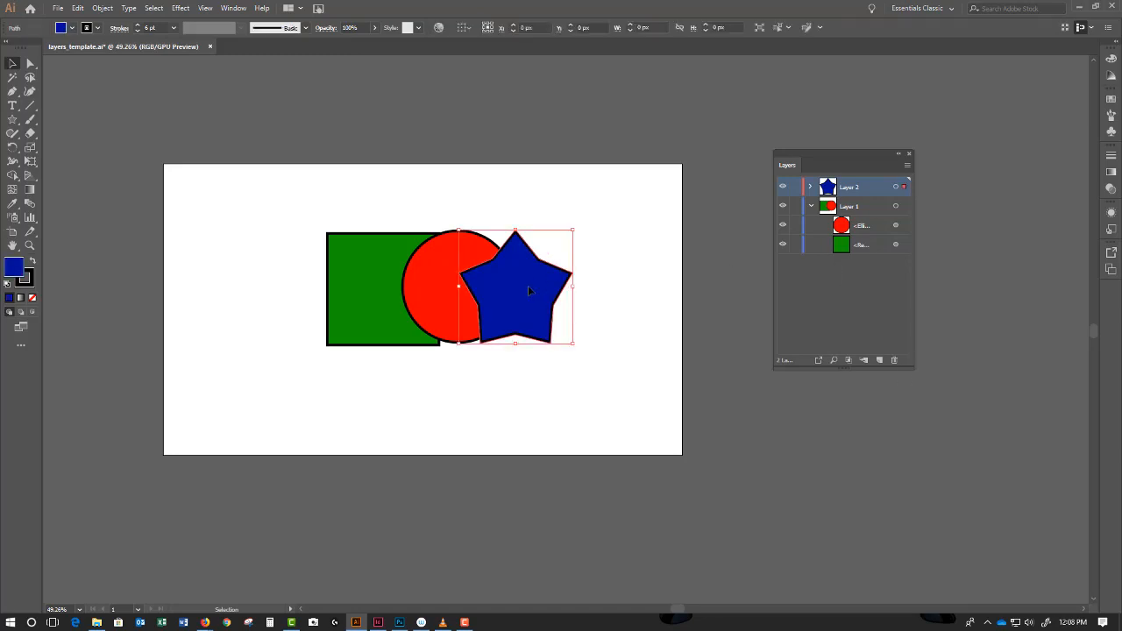
{"action": "left_click", "coordinate": [879, 268]}
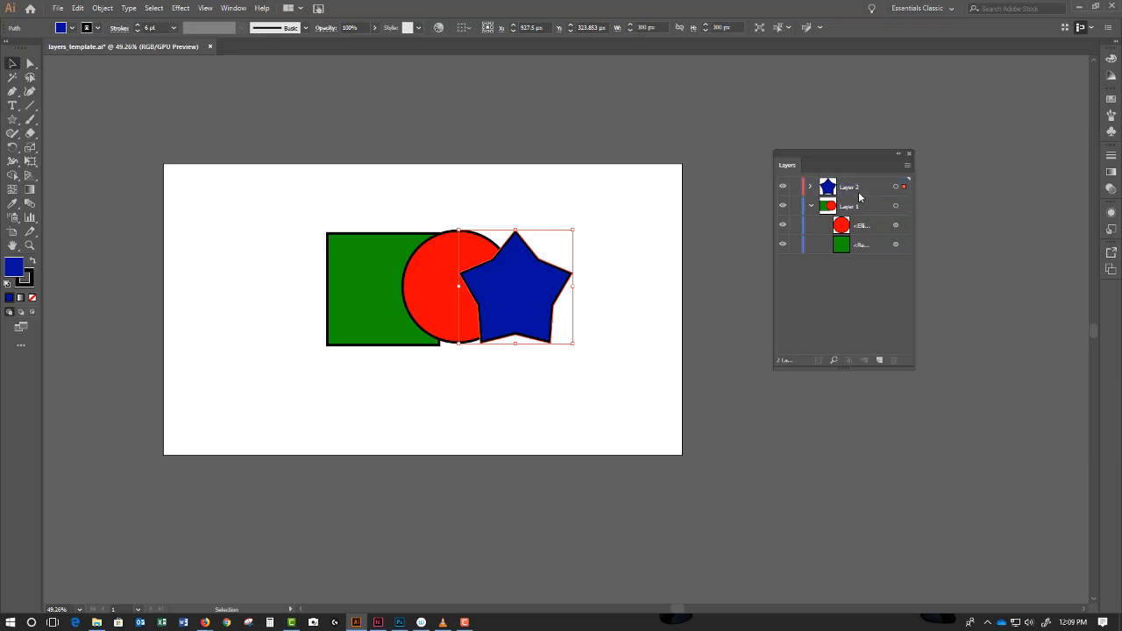
{"action": "left_click", "coordinate": [907, 166]}
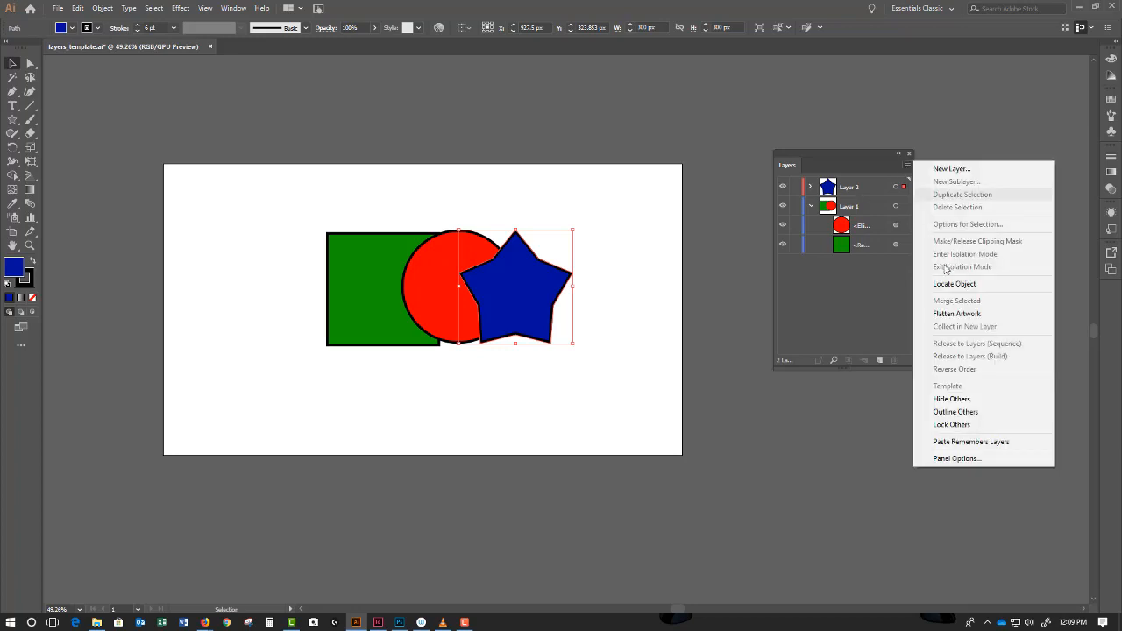
{"action": "left_click", "coordinate": [955, 314]}
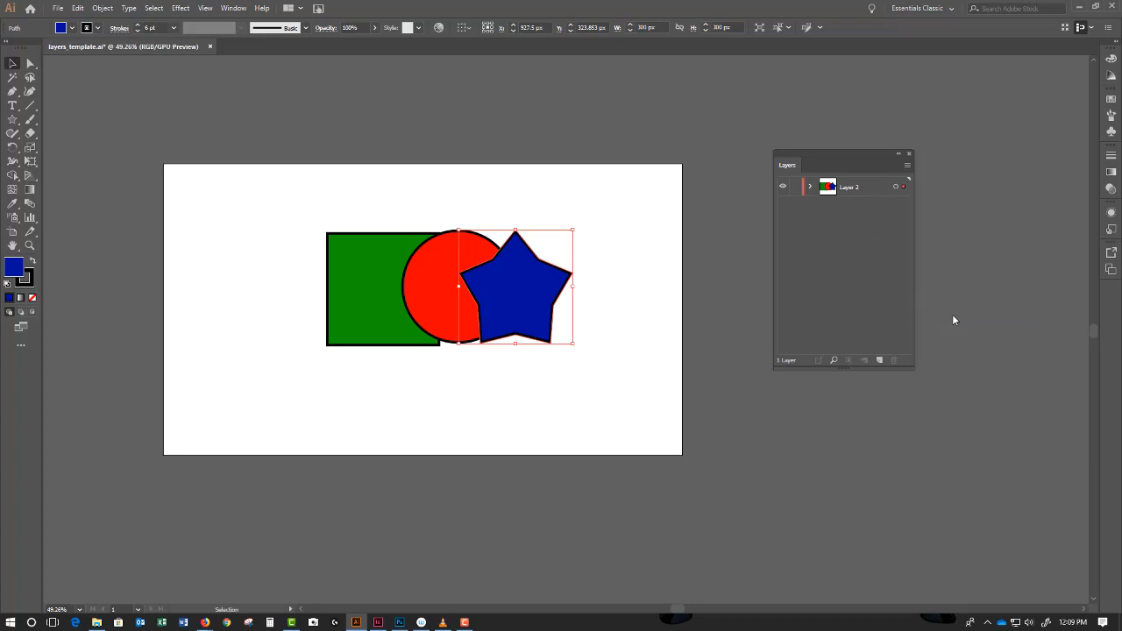
{"action": "left_click", "coordinate": [810, 187]}
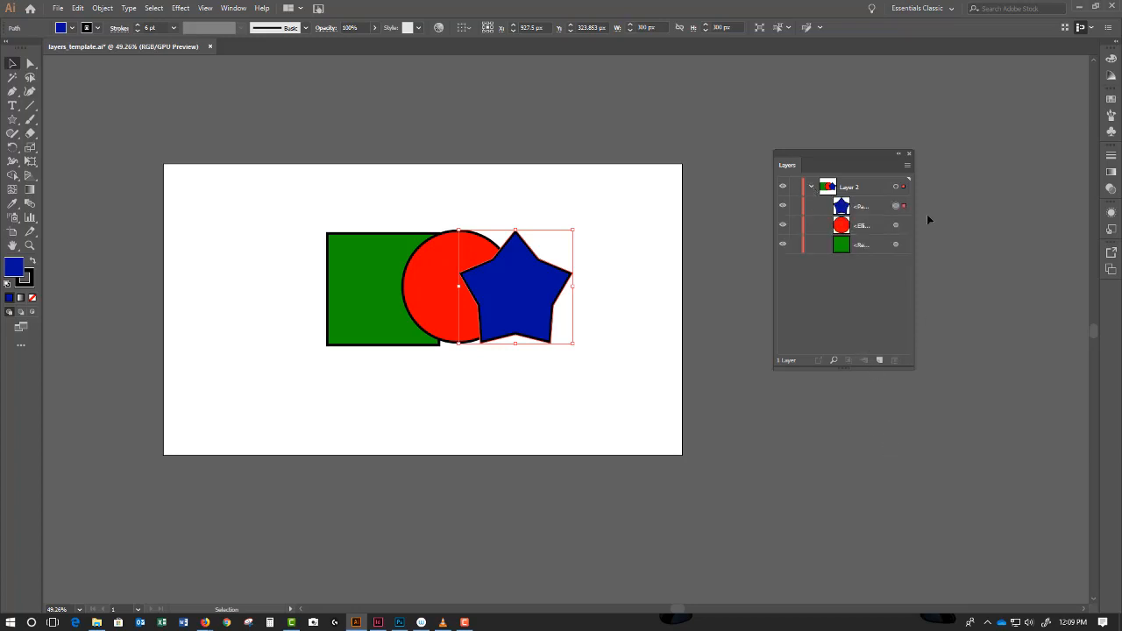
- Select the red circle, the green square and the blue star one after another, and clear the selection
{"action": "left_click", "coordinate": [456, 195]}
{"action": "left_click", "coordinate": [462, 273]}
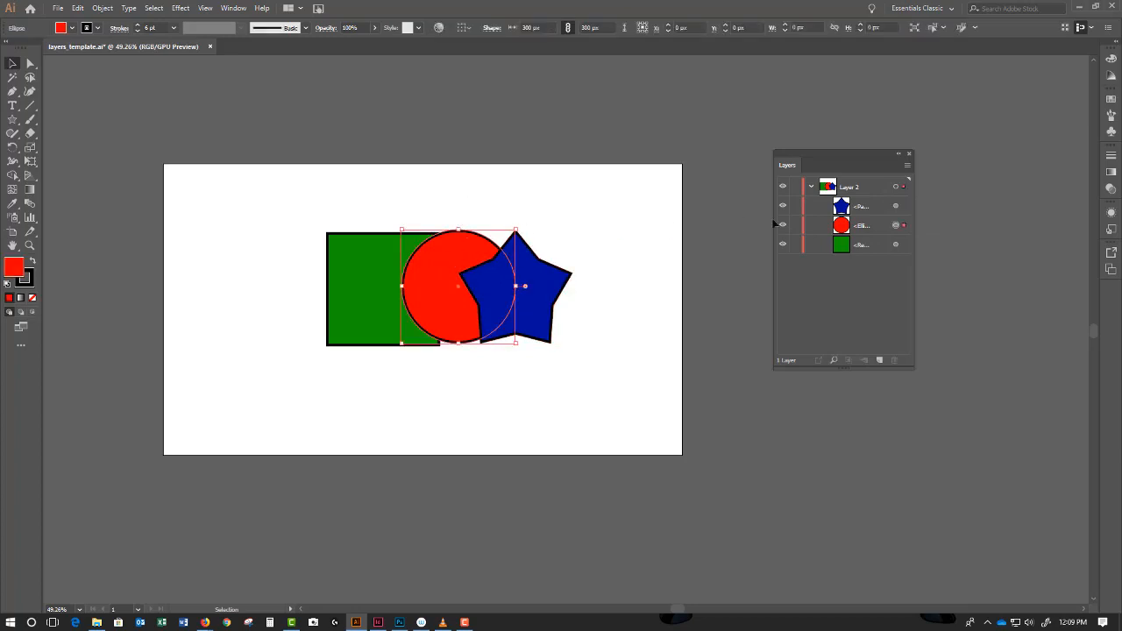
{"action": "left_click", "coordinate": [895, 245]}
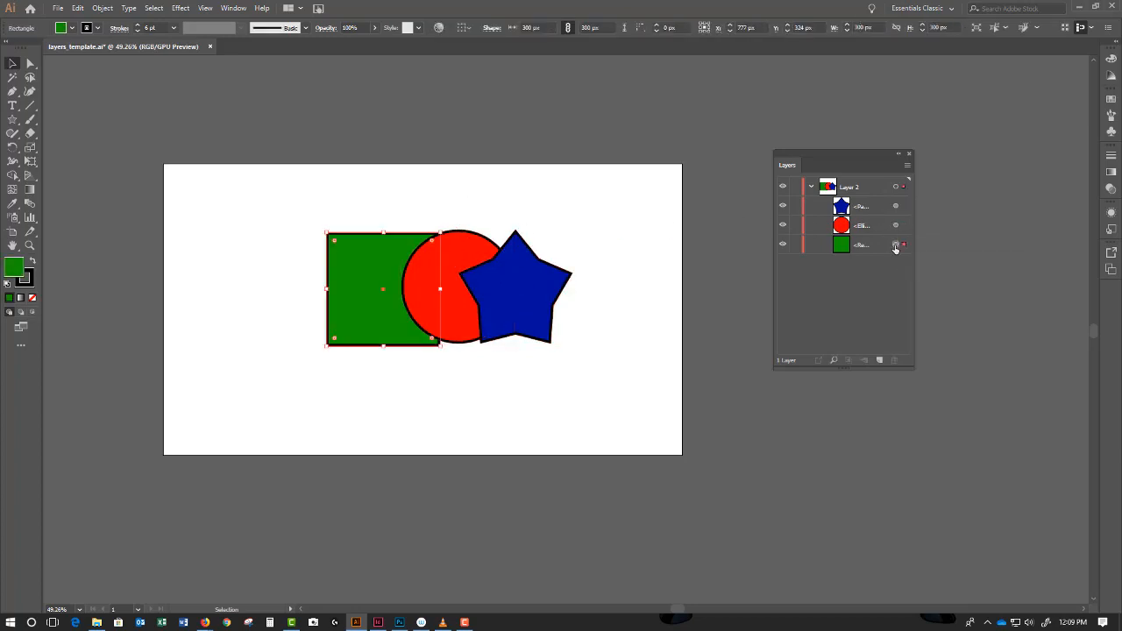
{"action": "left_click", "coordinate": [895, 206]}
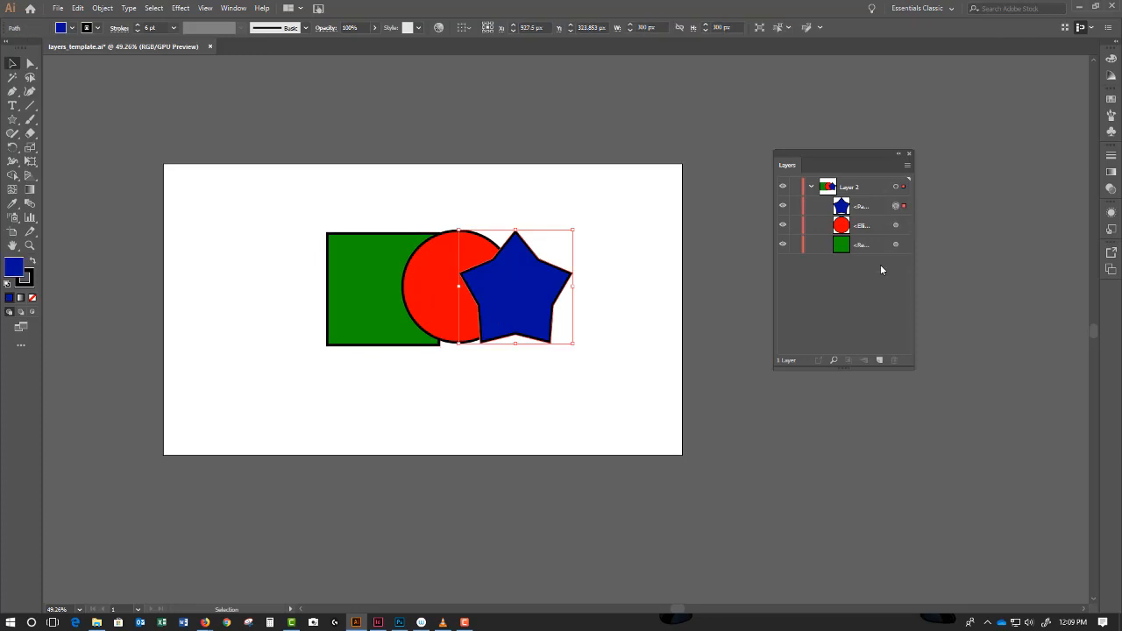
{"action": "left_click", "coordinate": [626, 266]}
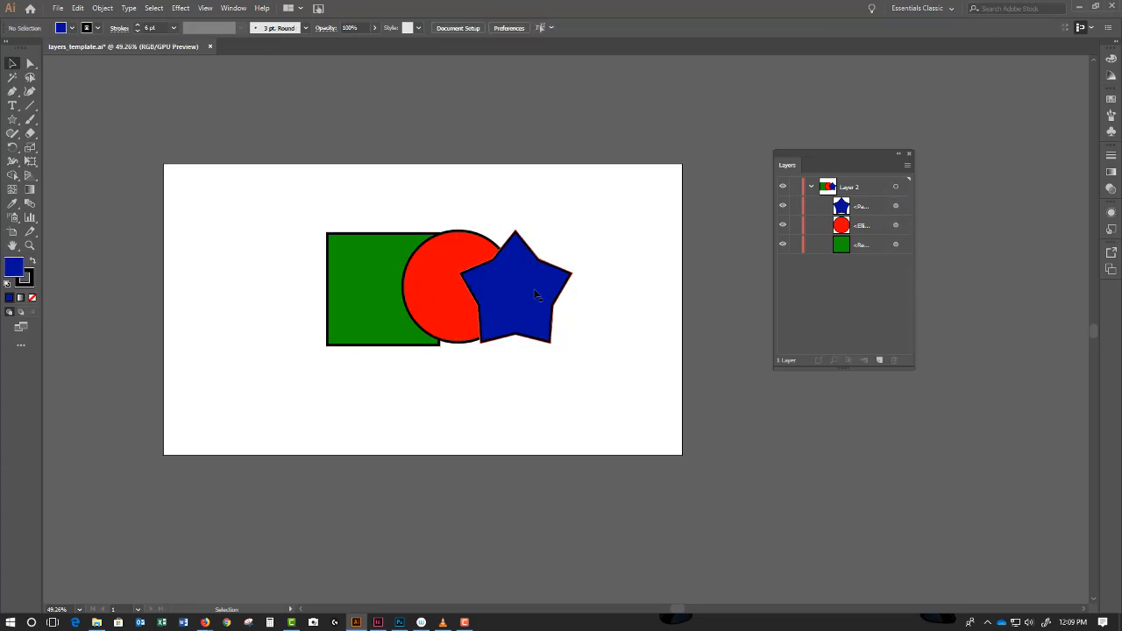
- Isolate the blue star for editing and step back out to the isolation of Layer 2
{"action": "double_click", "coordinate": [536, 293]}
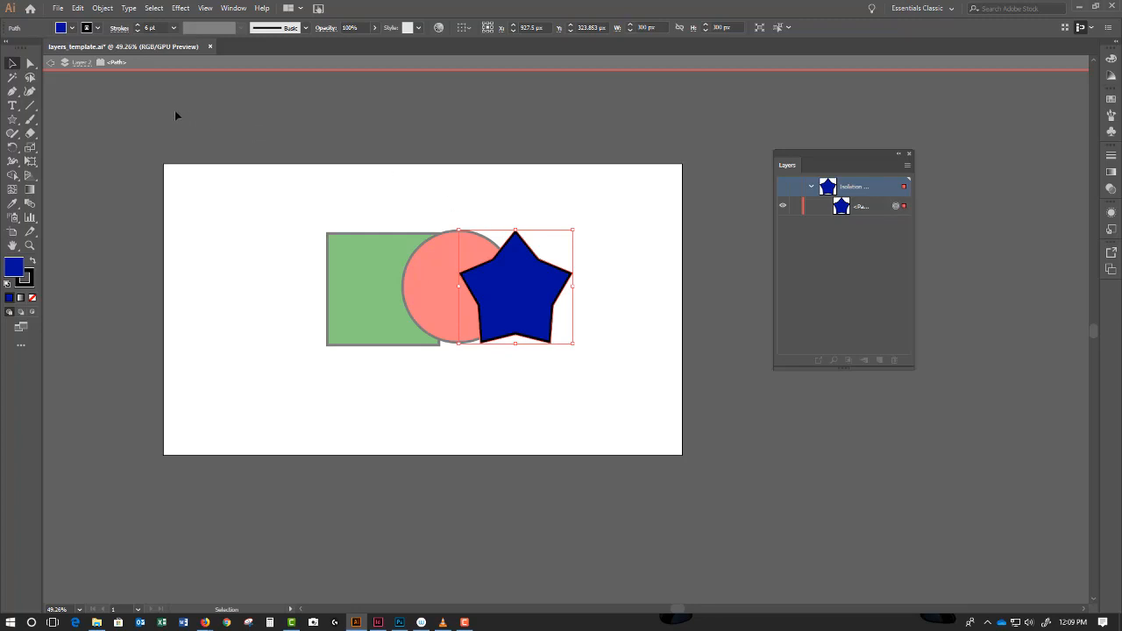
{"action": "left_click", "coordinate": [53, 67]}
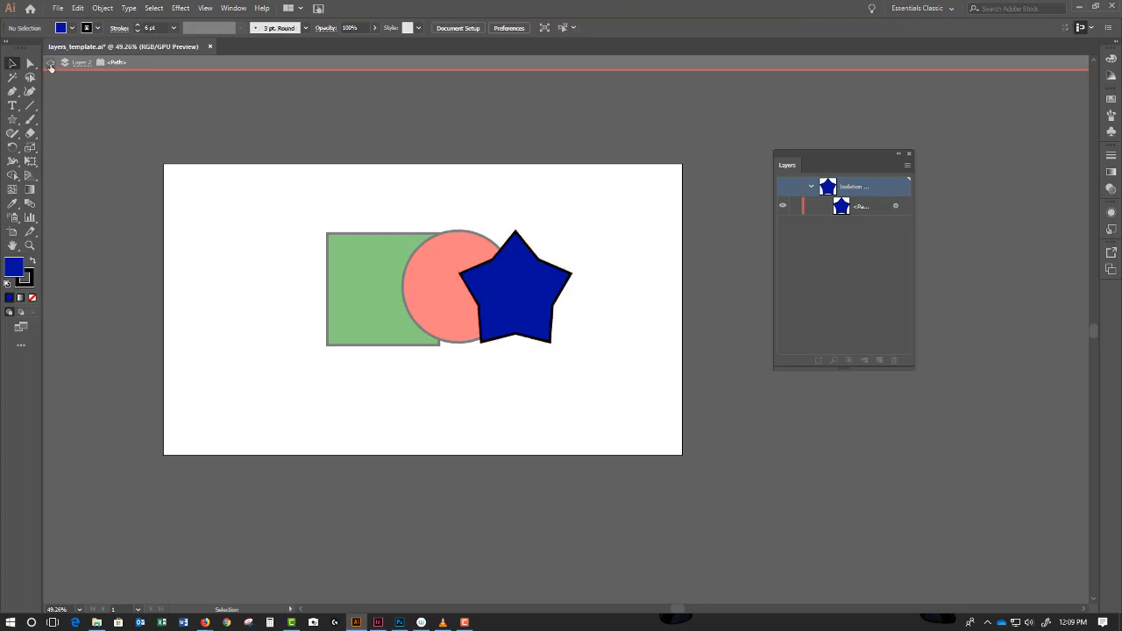
{"action": "left_click", "coordinate": [52, 66]}
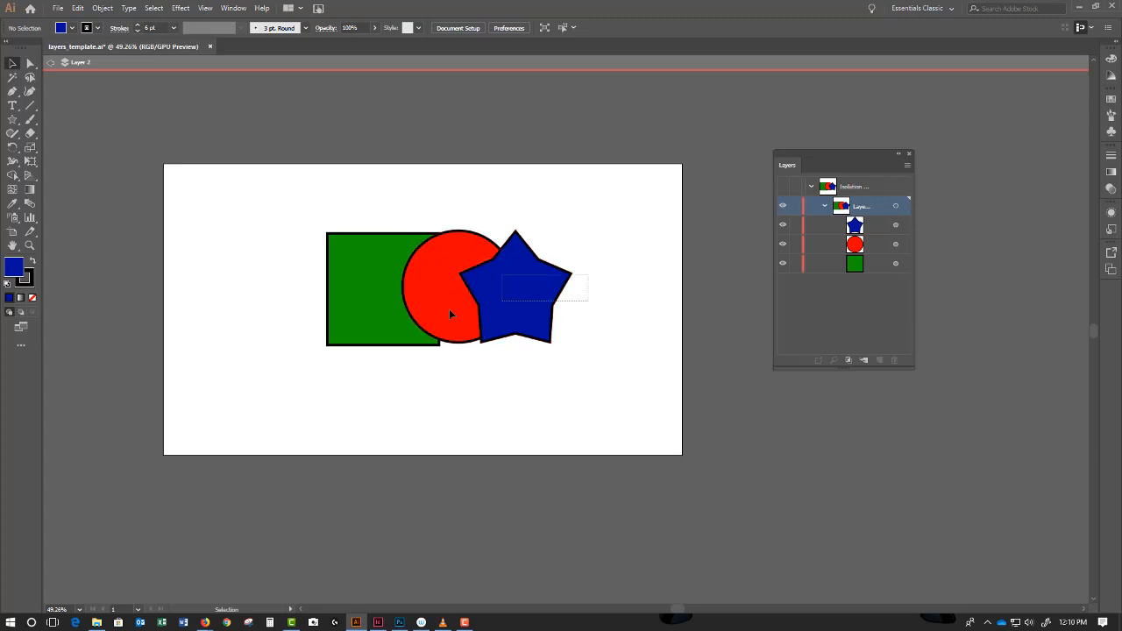
- Make a clipping mask from the blue star and red circle, and expand the clip group to list its contents
{"action": "left_click_drag", "start_coordinate": [588, 274], "coordinate": [450, 310]}
{"action": "right_click", "coordinate": [504, 278]}
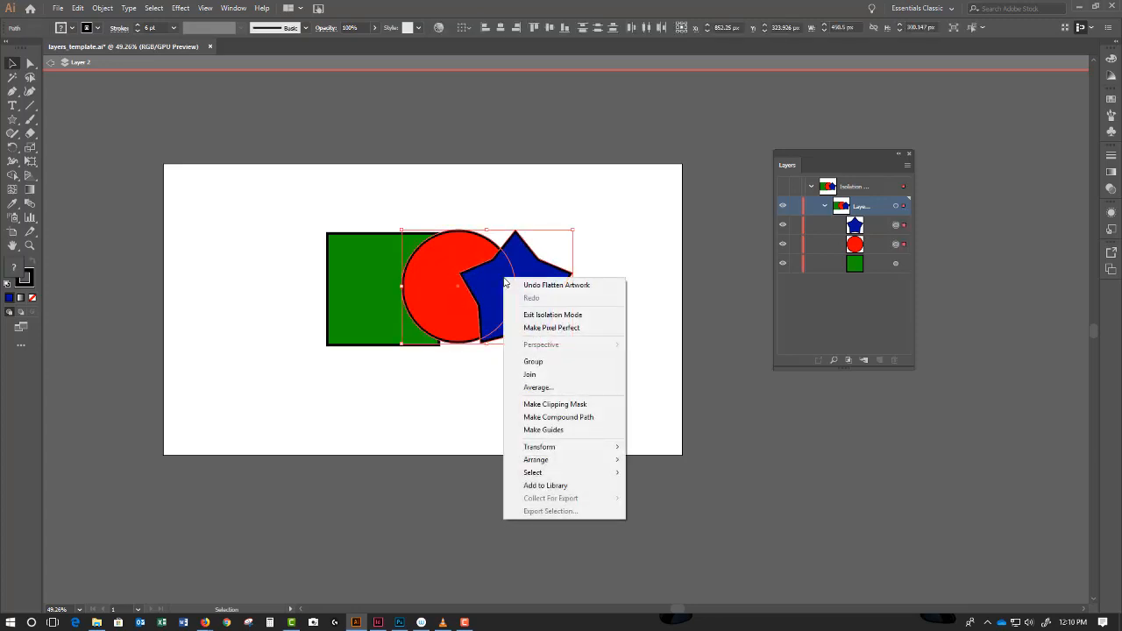
{"action": "left_click", "coordinate": [580, 405]}
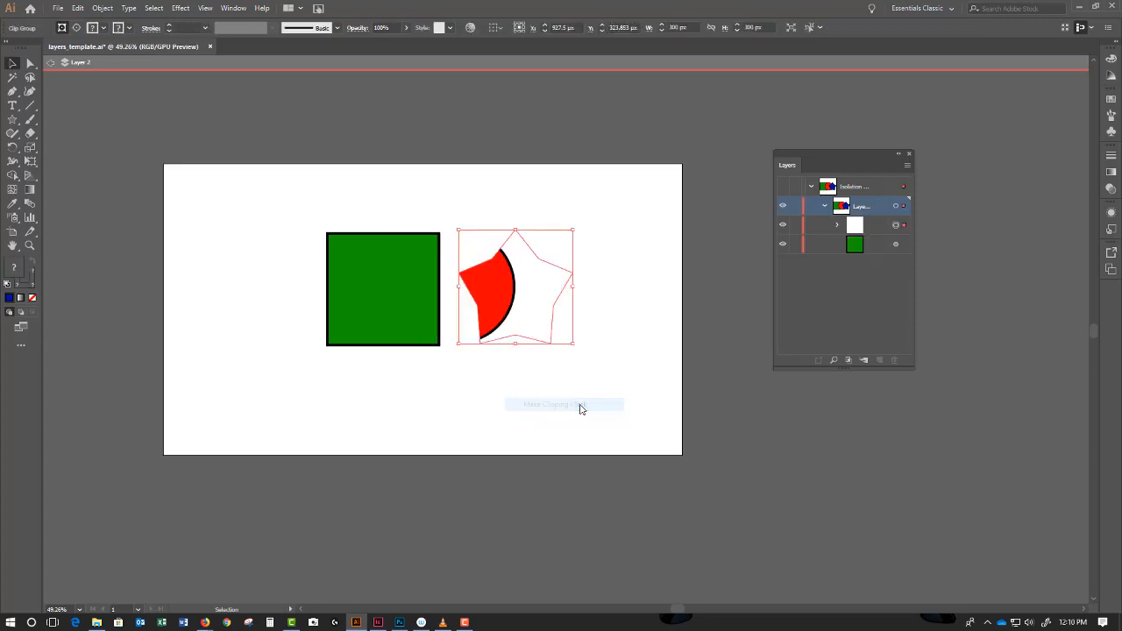
{"action": "left_click", "coordinate": [837, 226]}
{"action": "left_click", "coordinate": [874, 247]}
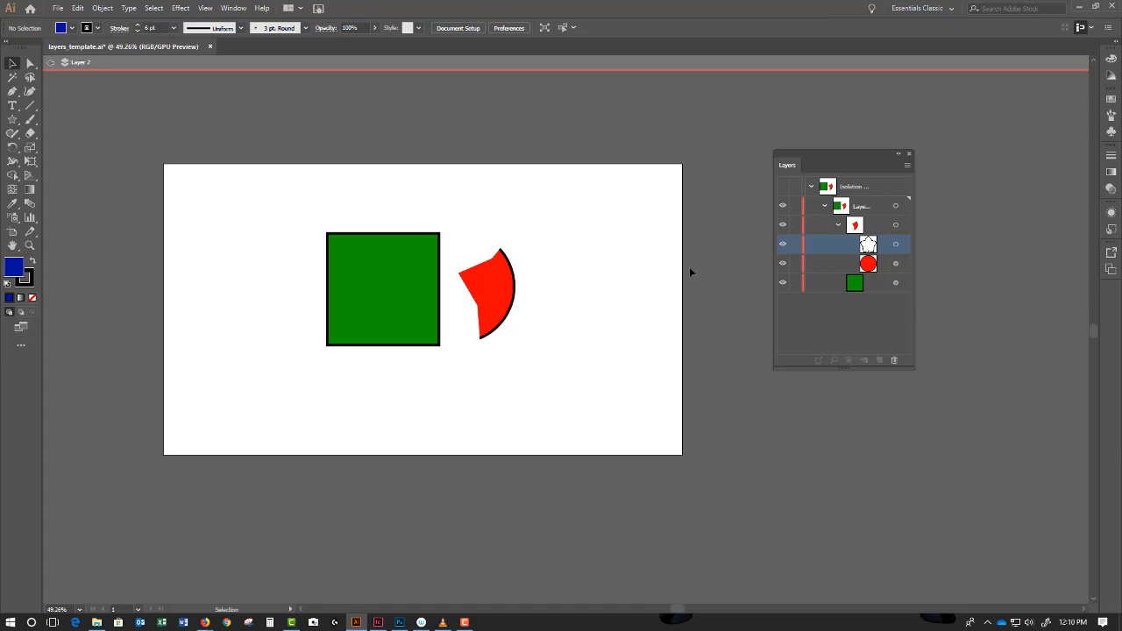
- Fill the star-shaped clipping path with bright green and deselect it
{"action": "left_click", "coordinate": [895, 243]}
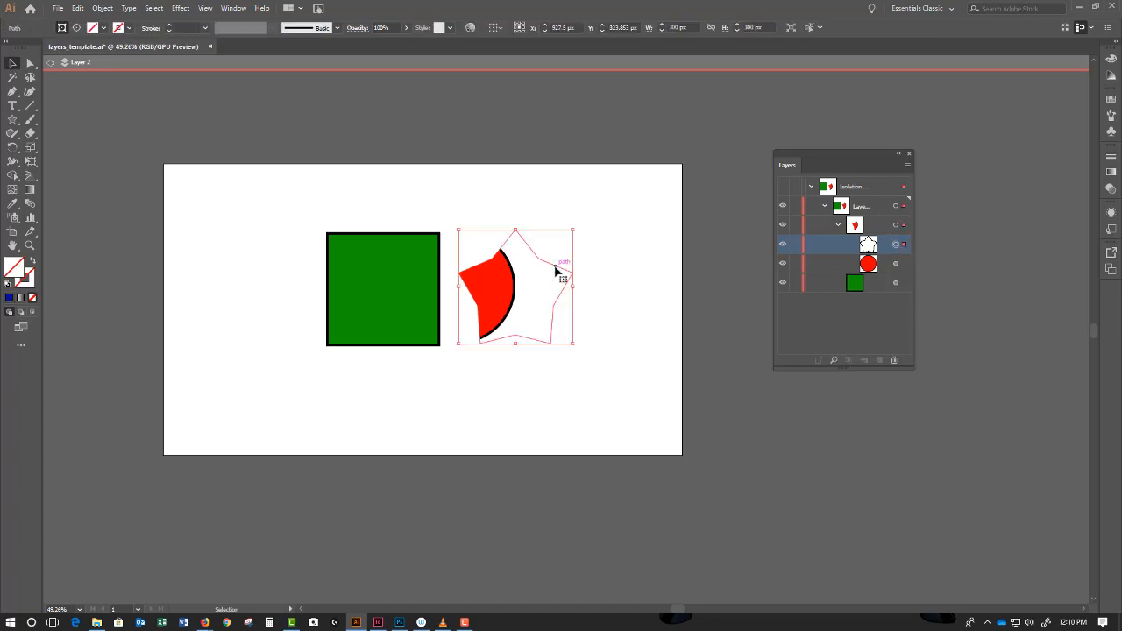
{"action": "double_click", "coordinate": [15, 268]}
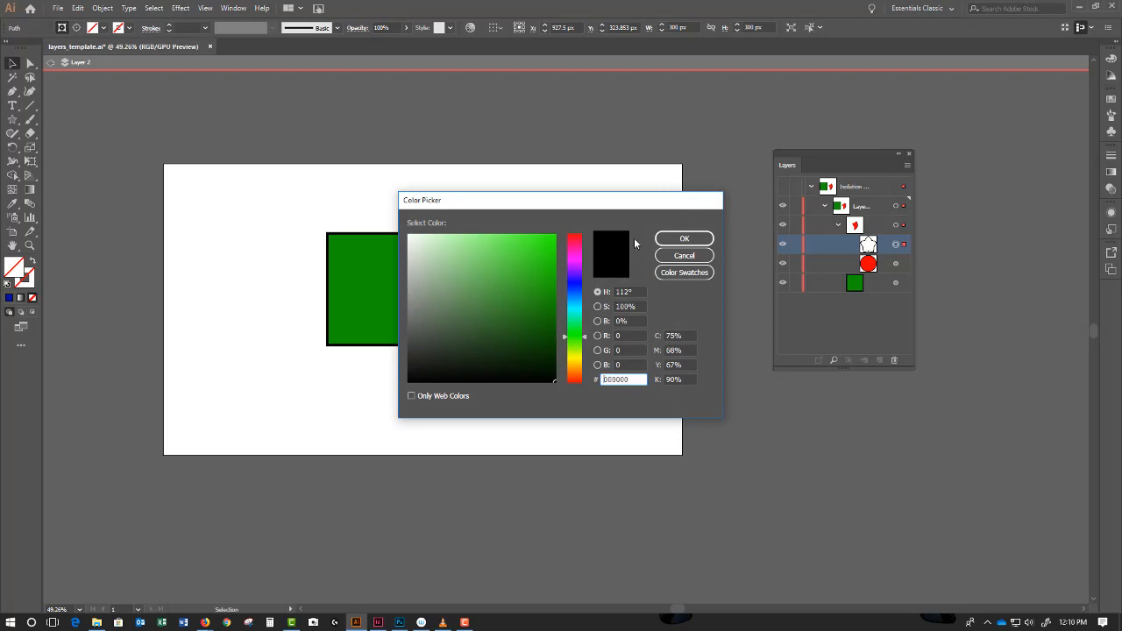
{"action": "left_click", "coordinate": [668, 240]}
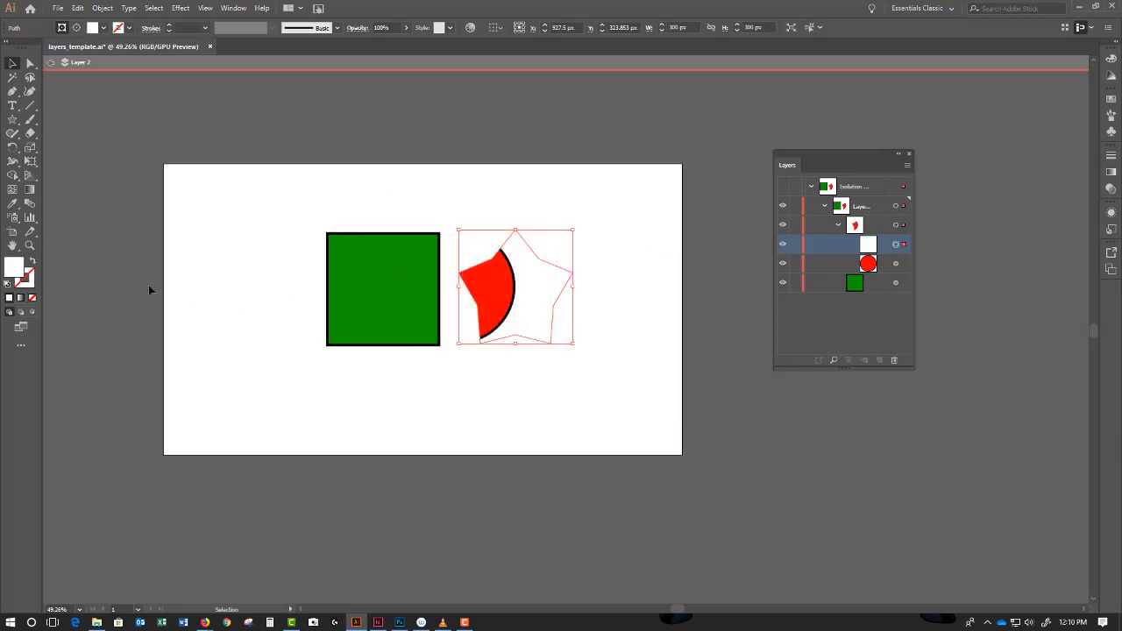
{"action": "double_click", "coordinate": [7, 275]}
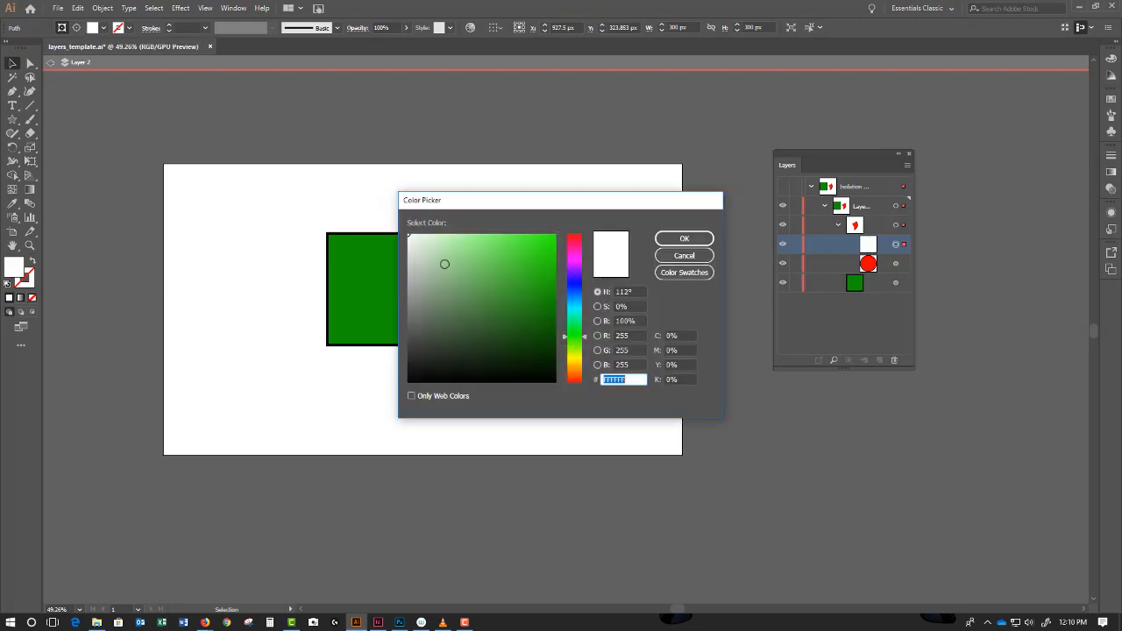
{"action": "type", "text": "1FF900"}
{"action": "left_click", "coordinate": [677, 243]}
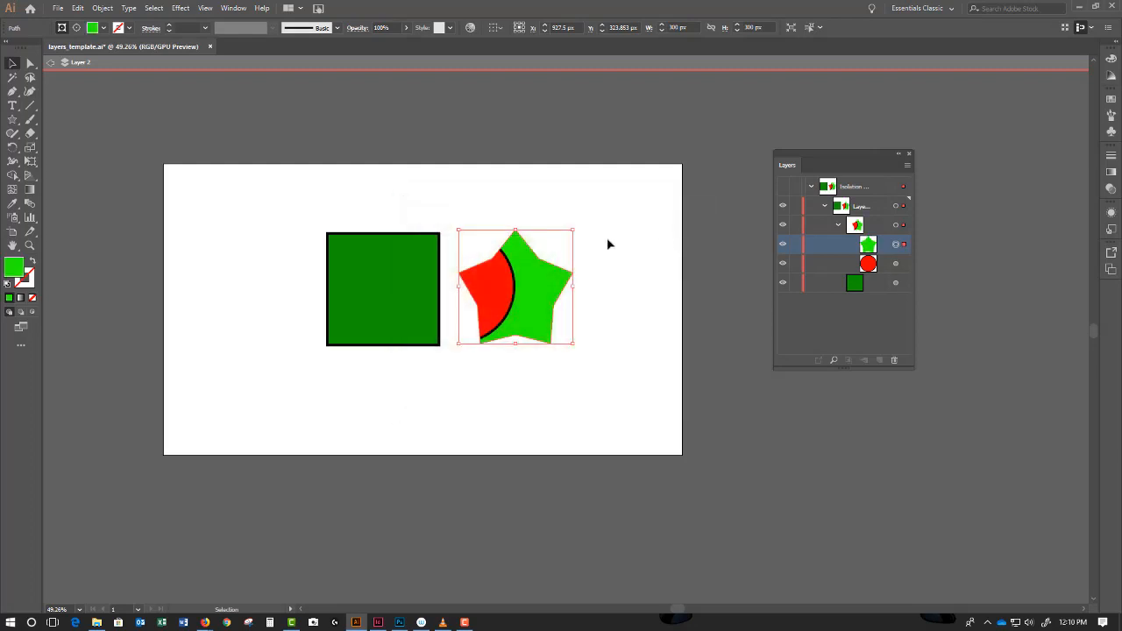
{"action": "left_click", "coordinate": [598, 243]}
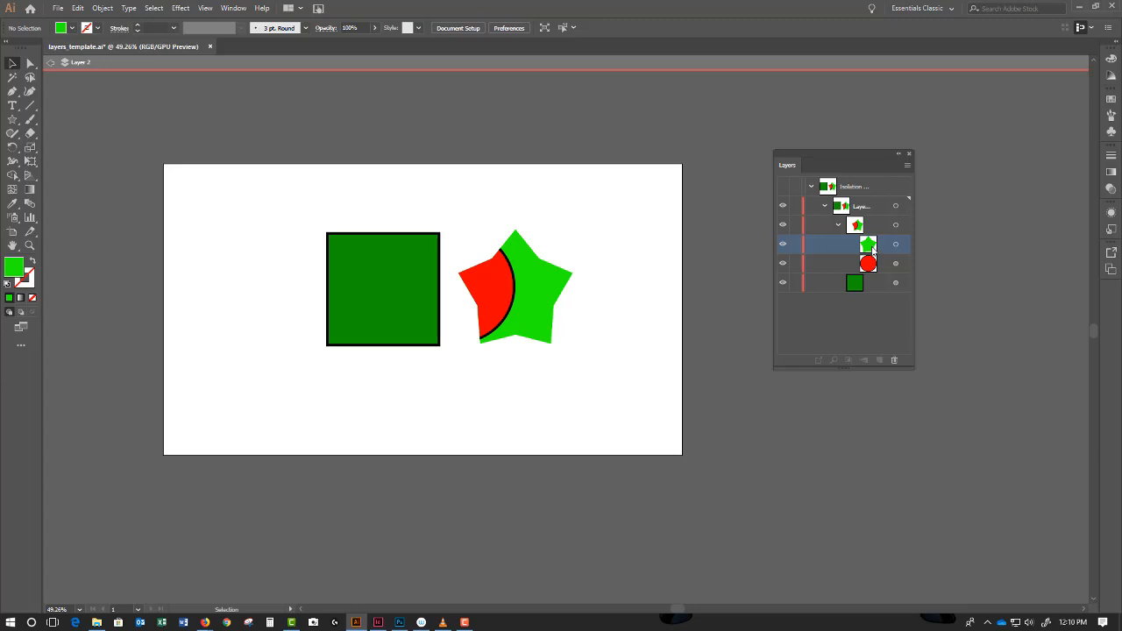
- Isolate the clip group and add two copies of the red circle, overlapping the star's right side and lower right corner
{"action": "left_click", "coordinate": [872, 268]}
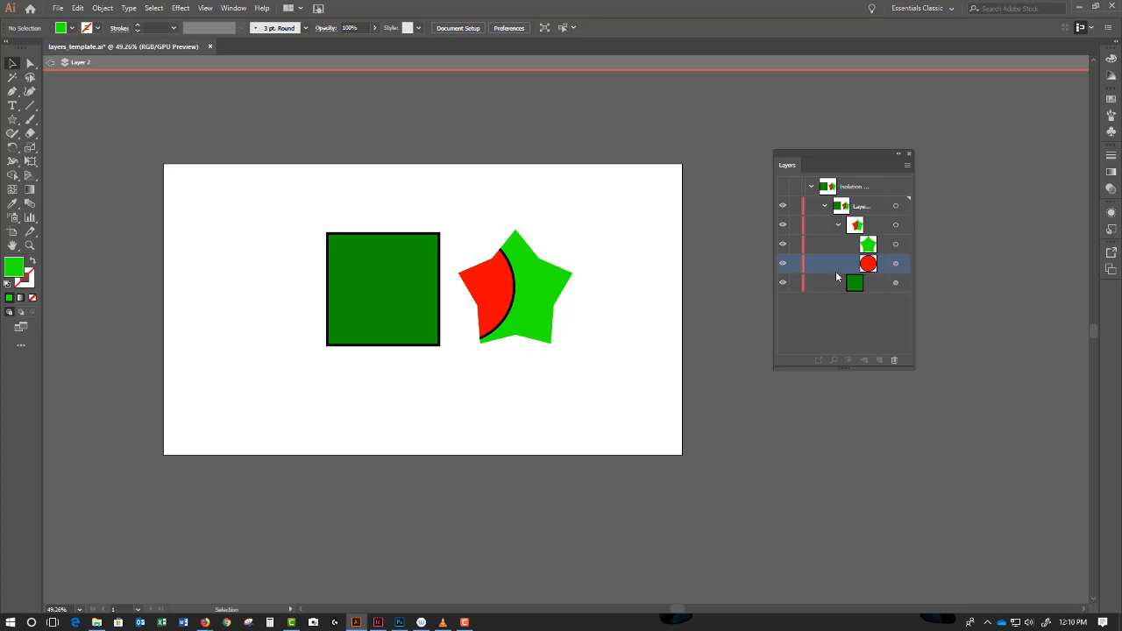
{"action": "left_click", "coordinate": [505, 292]}
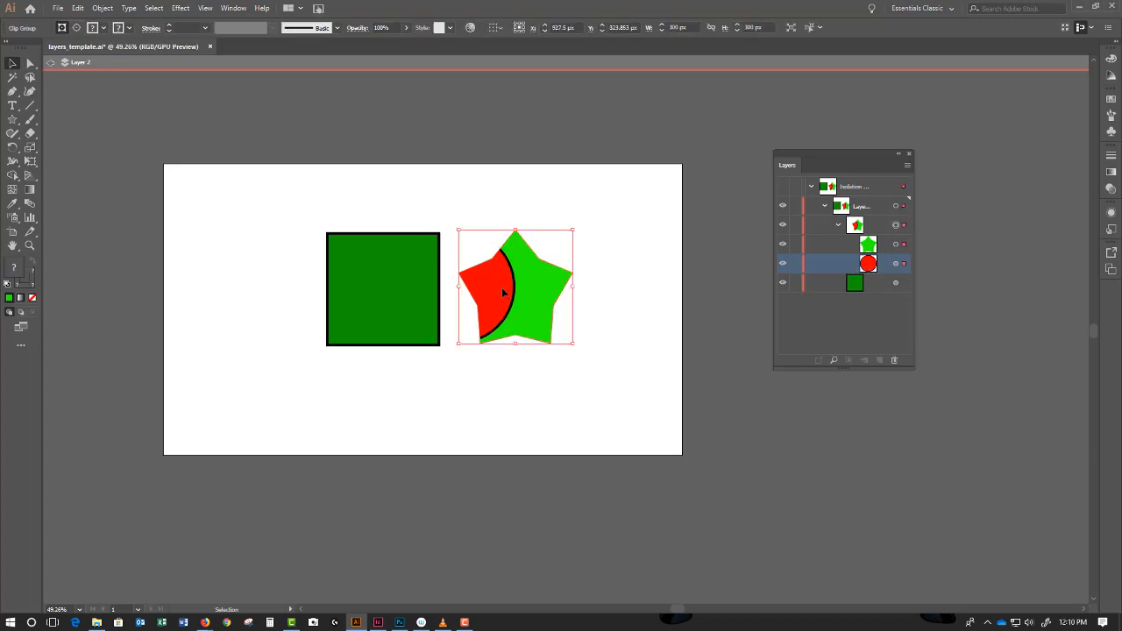
{"action": "double_click", "coordinate": [501, 287]}
{"action": "left_click_drag", "start_coordinate": [499, 292], "coordinate": [596, 397]}
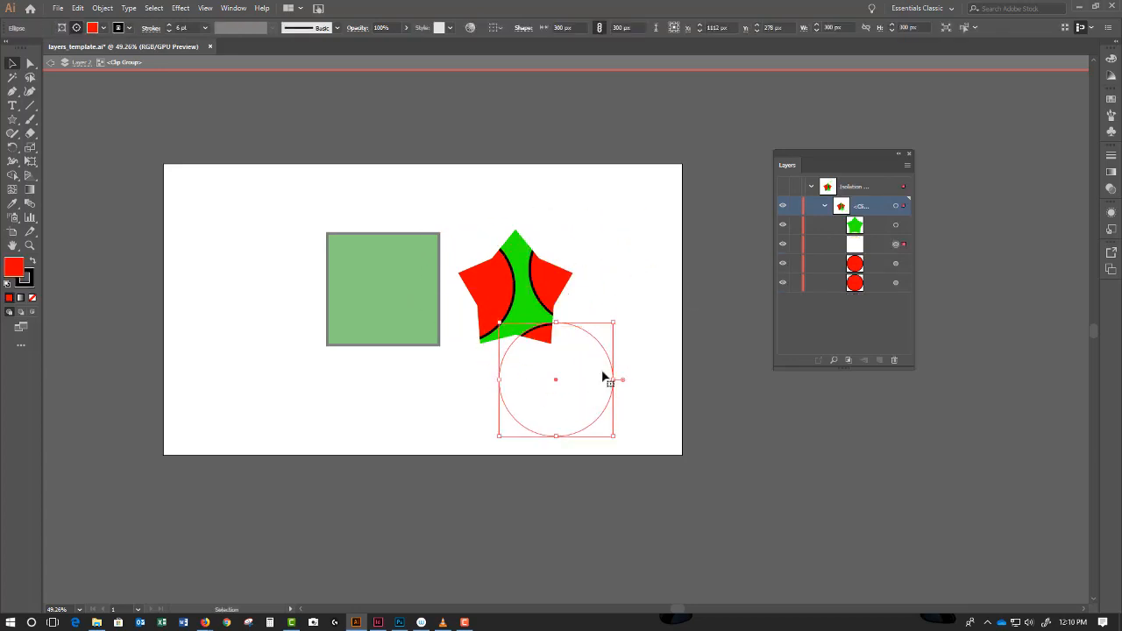
- View the clipping path's options without changing them, and exit the clip group's isolation back to Layer 2
{"action": "left_click", "coordinate": [866, 231]}
{"action": "double_click", "coordinate": [866, 231]}
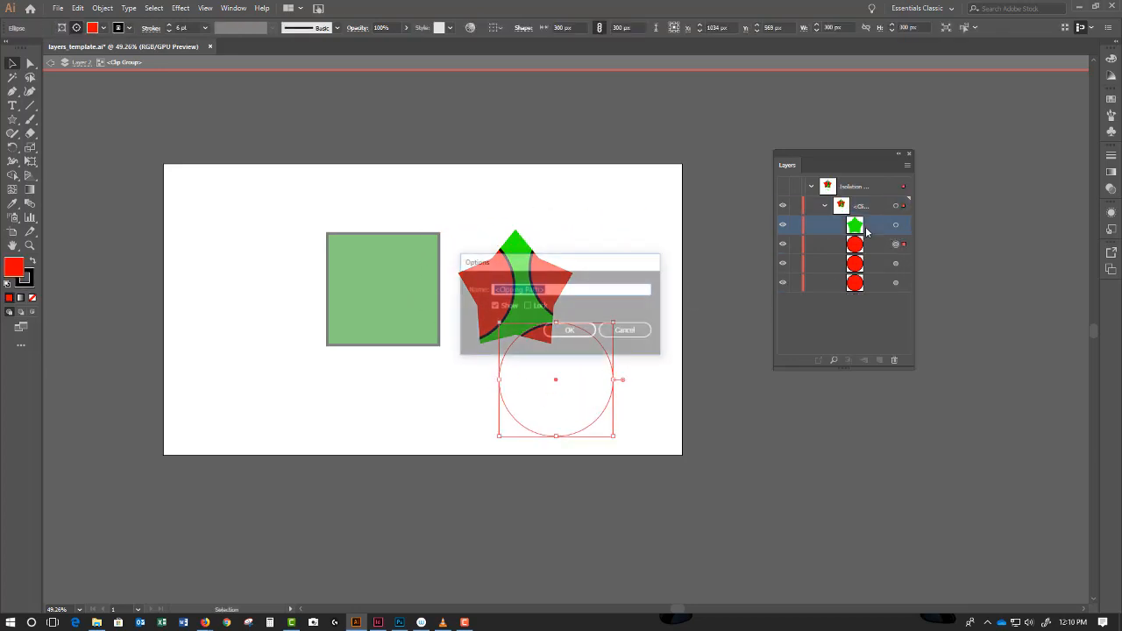
{"action": "left_click", "coordinate": [621, 328]}
{"action": "left_click", "coordinate": [620, 303]}
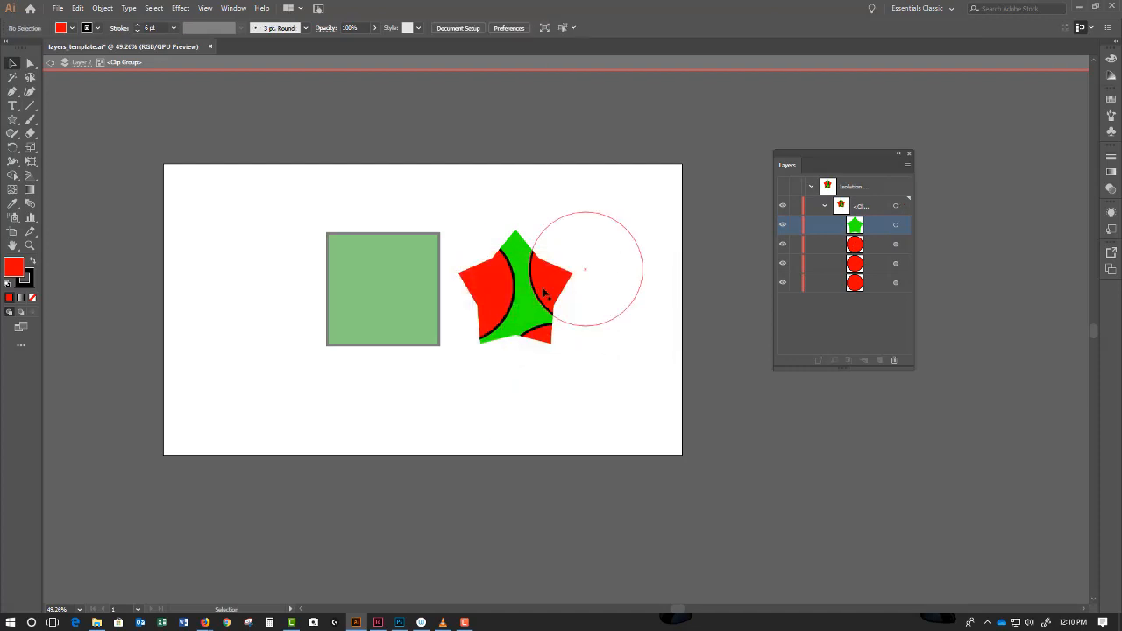
{"action": "left_click", "coordinate": [516, 293]}
{"action": "left_click", "coordinate": [601, 234]}
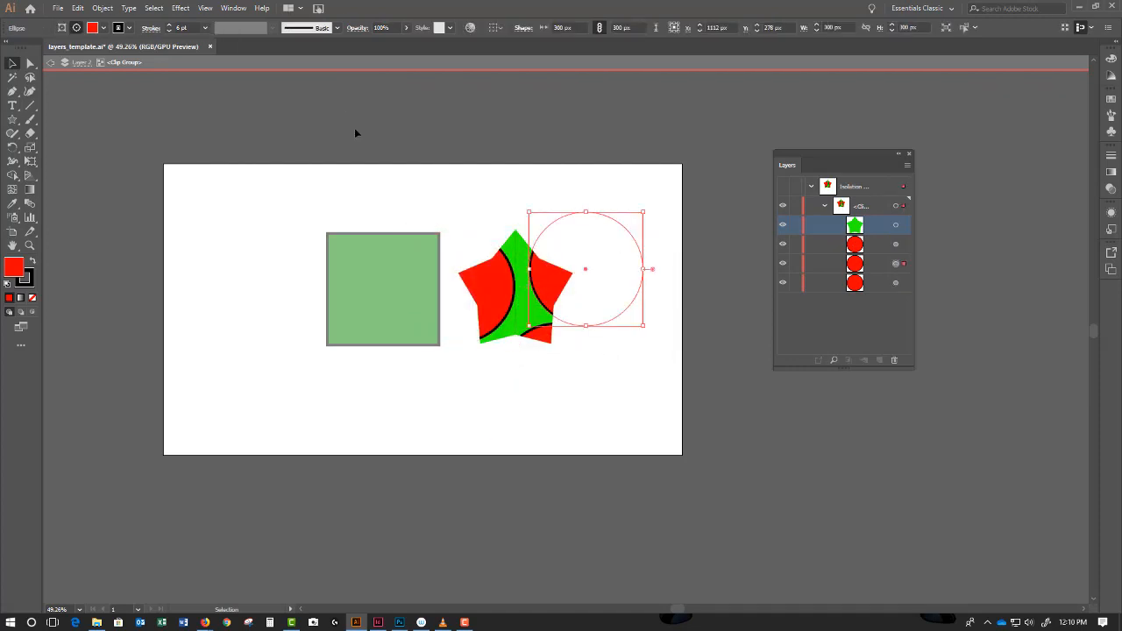
{"action": "left_click", "coordinate": [50, 62]}
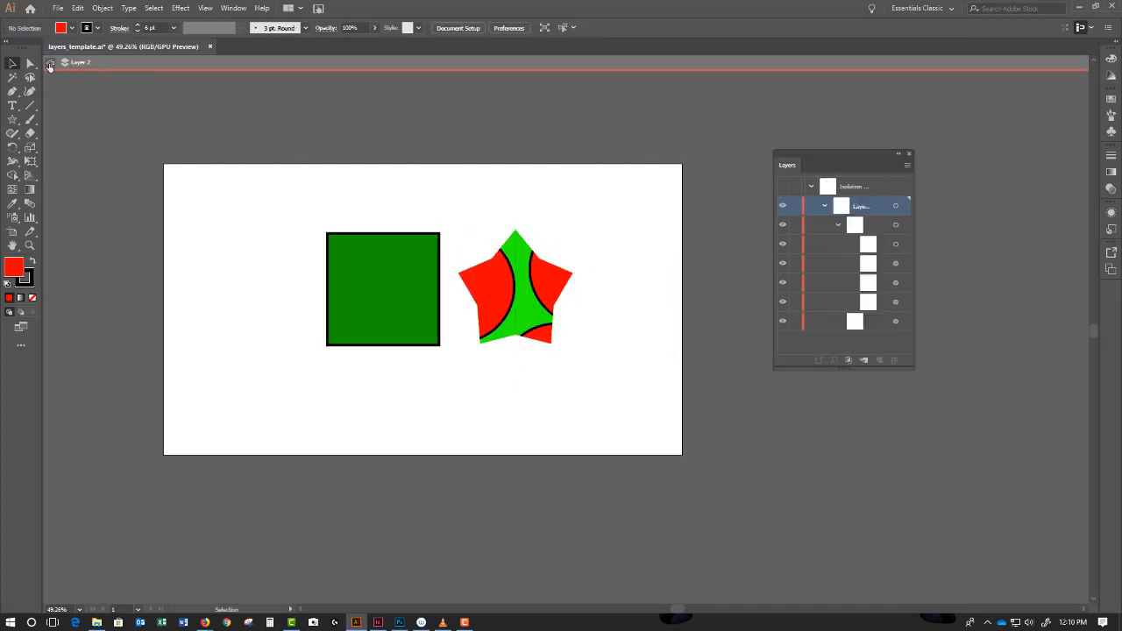
- Release the clipping mask on the star's clip group and deselect the shapes
{"action": "left_click", "coordinate": [516, 267]}
{"action": "right_click", "coordinate": [515, 268]}
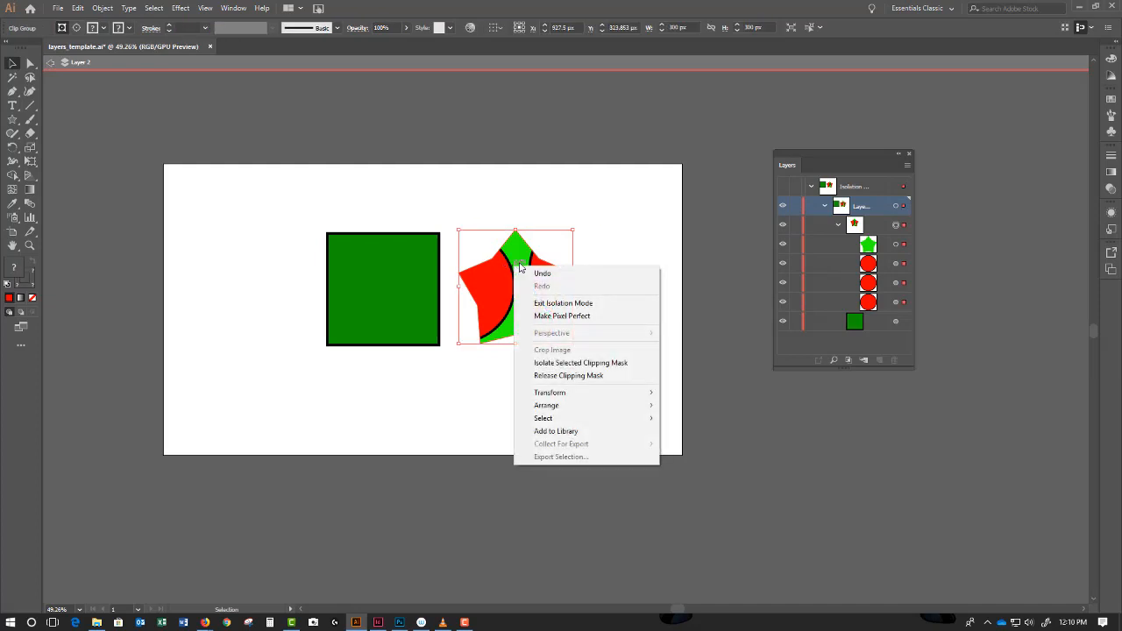
{"action": "left_click", "coordinate": [566, 375]}
{"action": "left_click", "coordinate": [655, 337]}
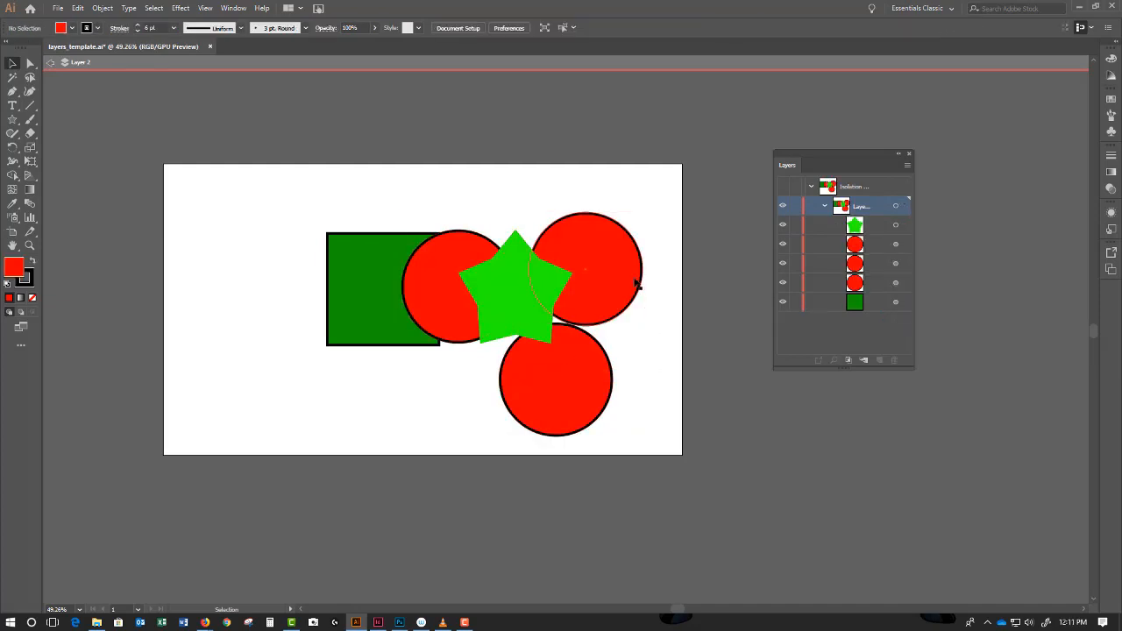
- Try moving the green star, and undo the edits back through the mask release, circle copies and star fill
{"action": "left_click_drag", "start_coordinate": [514, 314], "coordinate": [586, 343]}
{"action": "key", "text": "ctrl+z"}
{"action": "key", "text": "ctrl+z"}
{"action": "key", "text": "ctrl+z"}
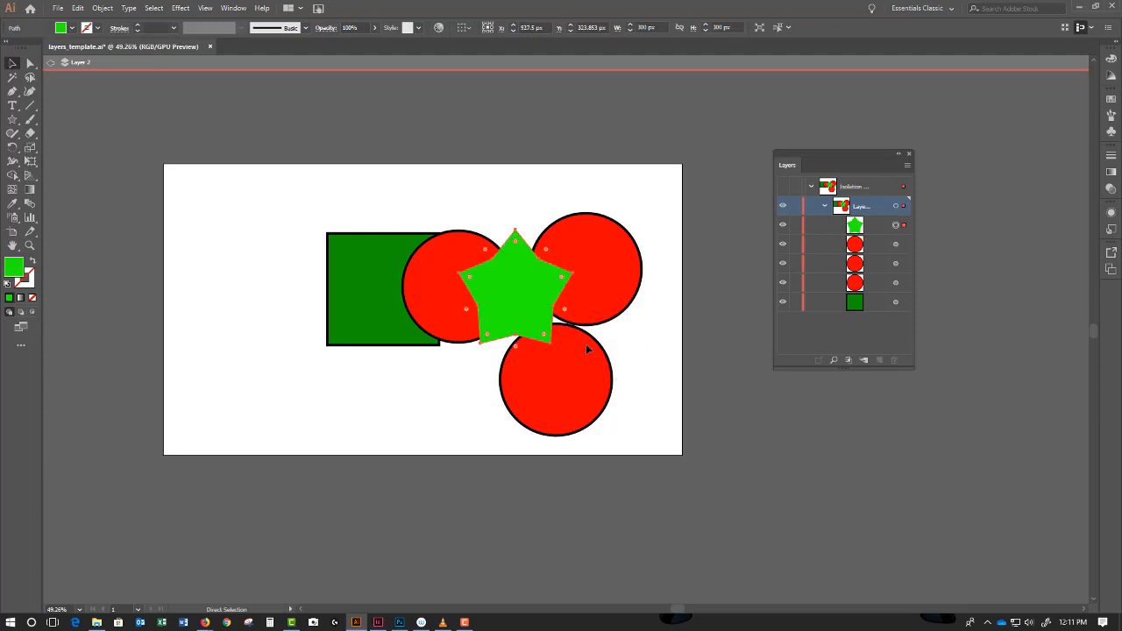
{"action": "key", "text": "ctrl+z"}
{"action": "key", "text": "ctrl+z"}
{"action": "key", "text": "ctrl+z"}
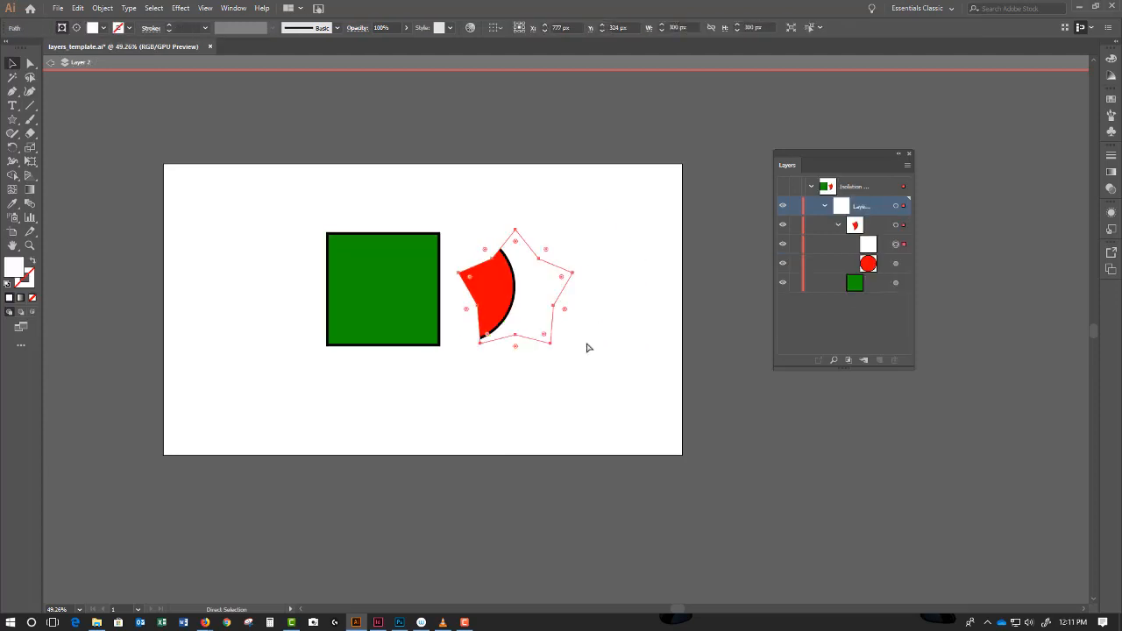
{"action": "key", "text": "ctrl+z"}
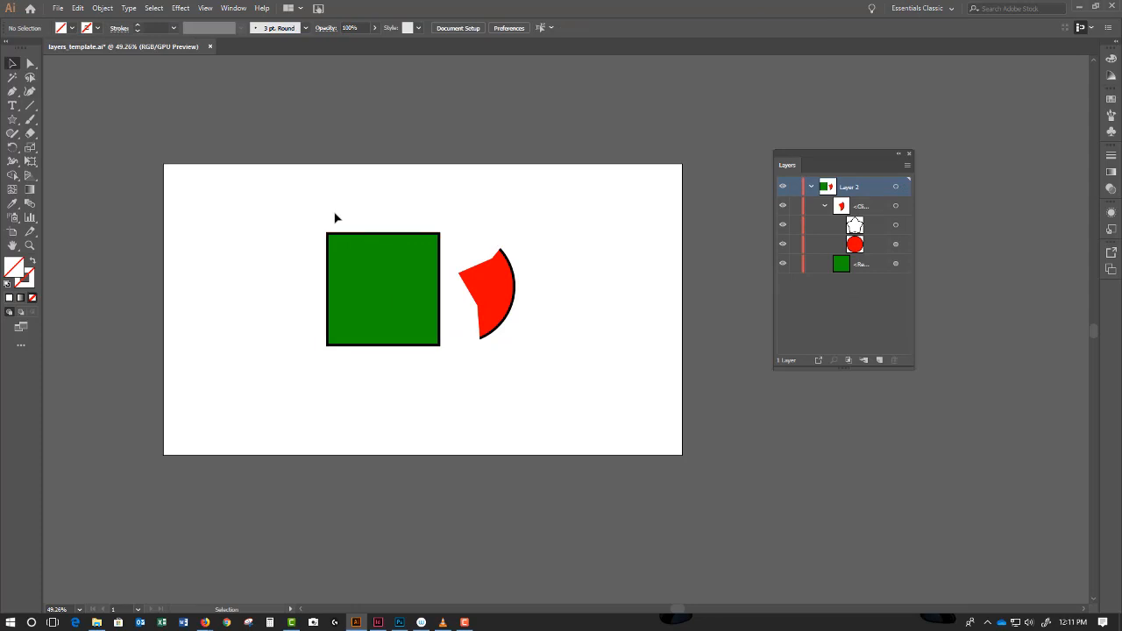
- Select the green square, red circle and blue star together within Layer 2's isolation
{"action": "double_click", "coordinate": [416, 278]}
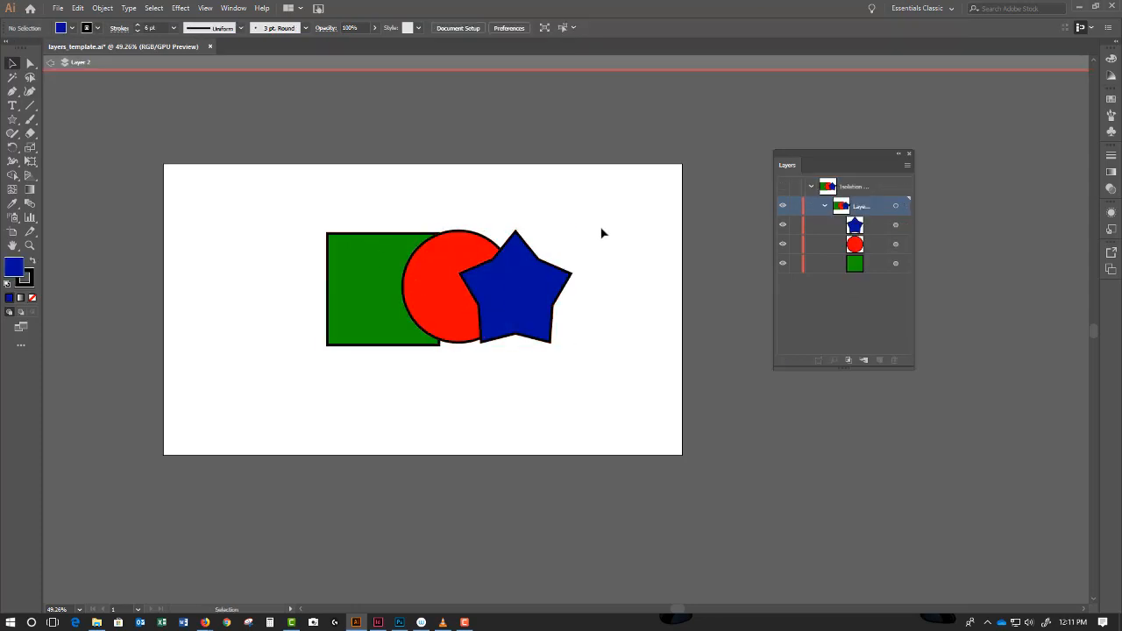
{"action": "left_click_drag", "start_coordinate": [602, 231], "coordinate": [348, 317]}
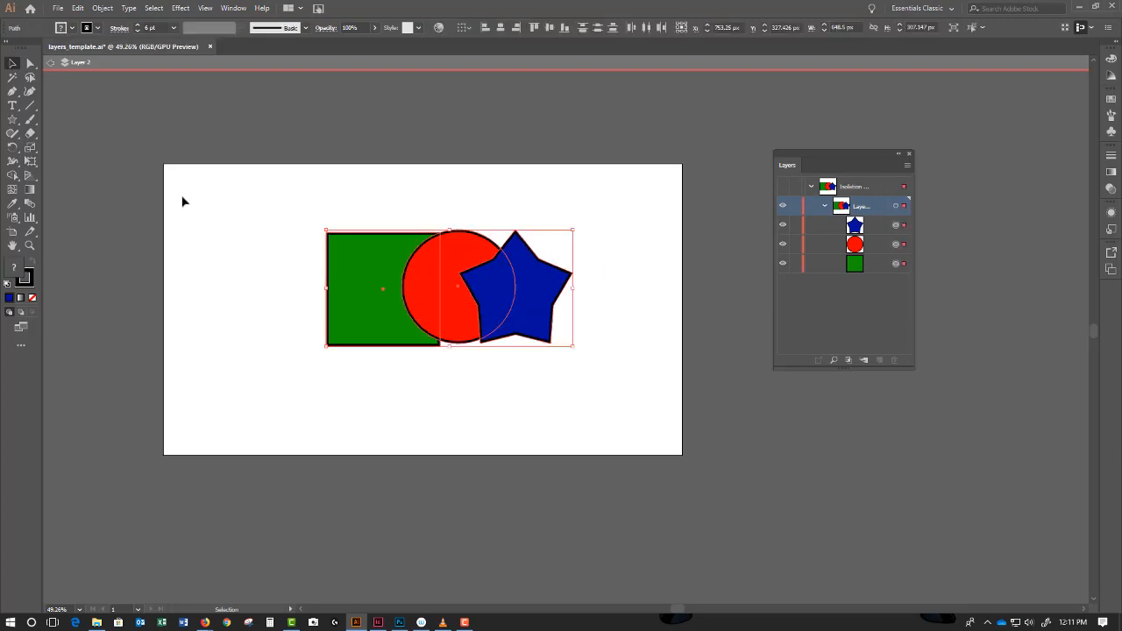